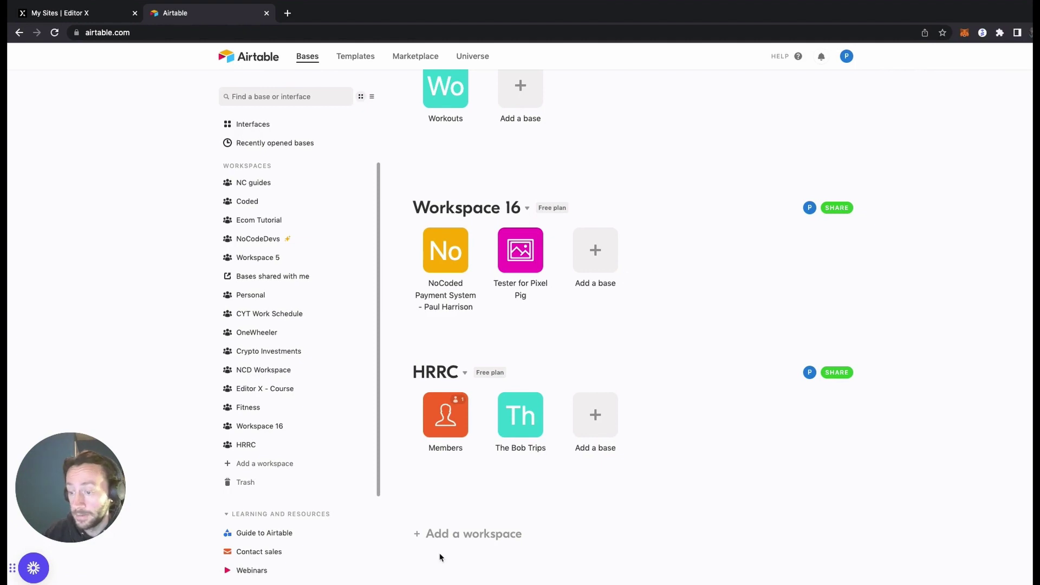
Create a new Airtable workspace named 'Job board'
click(453, 535)
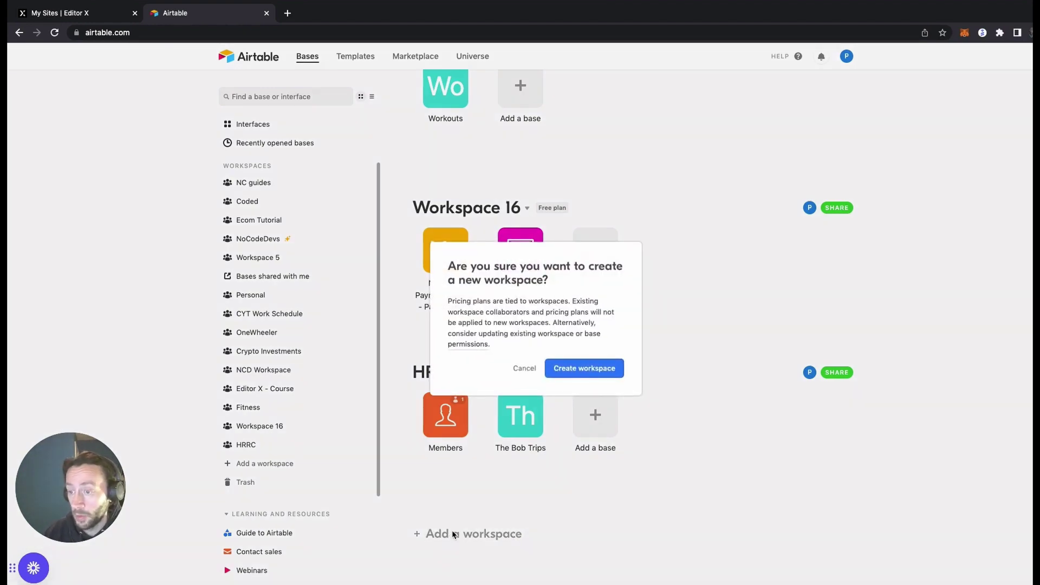
click(595, 369)
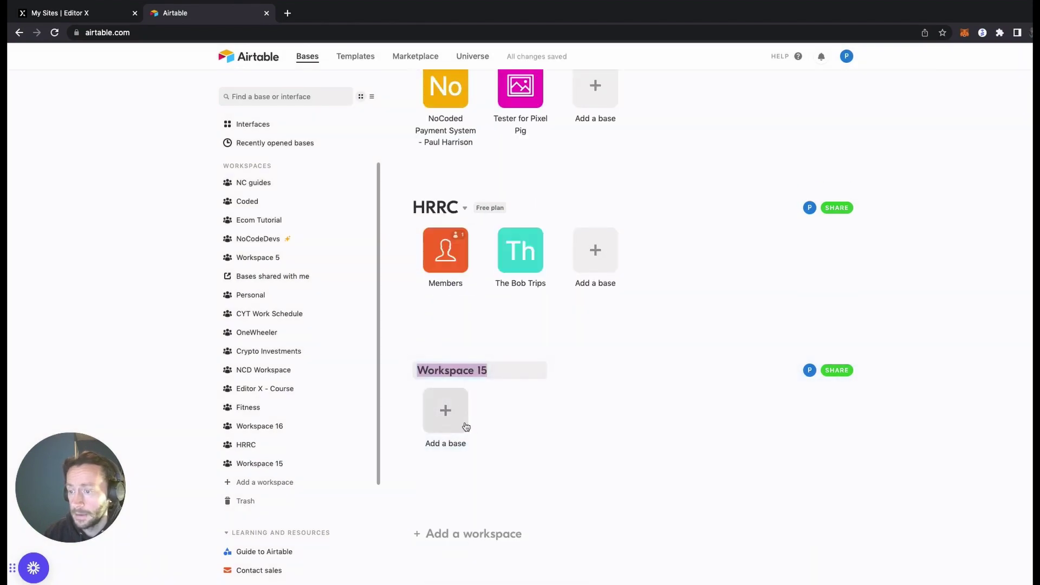
text(Job board)
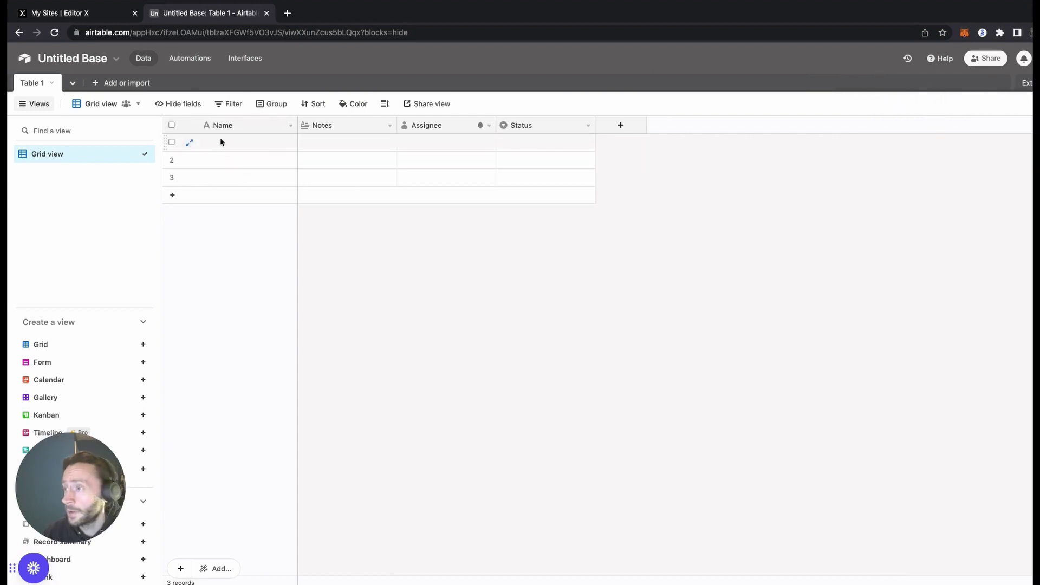
Rename the Name field to the job title field
click(221, 142)
right_click(200, 129)
click(259, 151)
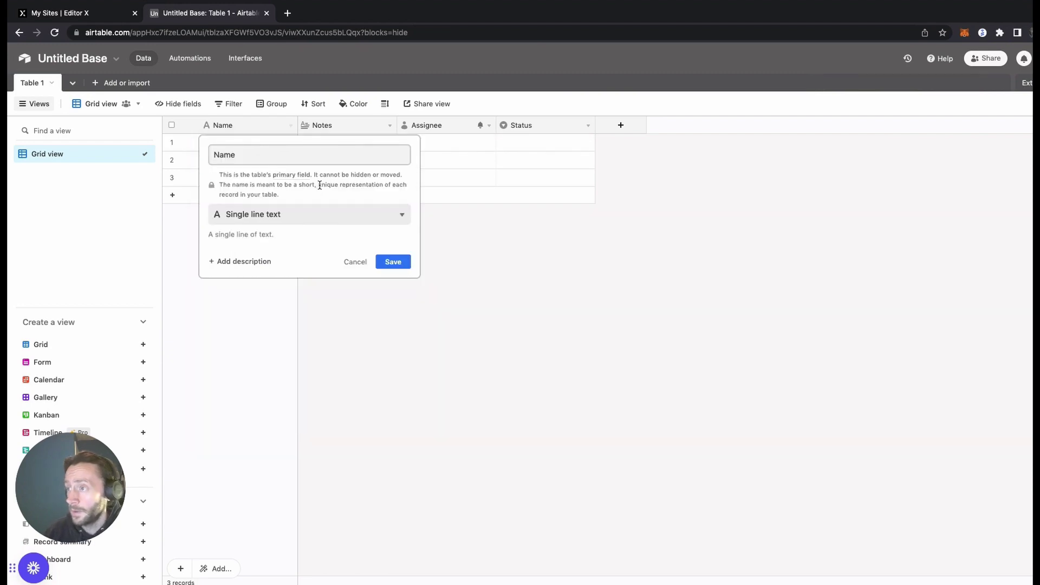
double_click(292, 155)
text(Jjob)
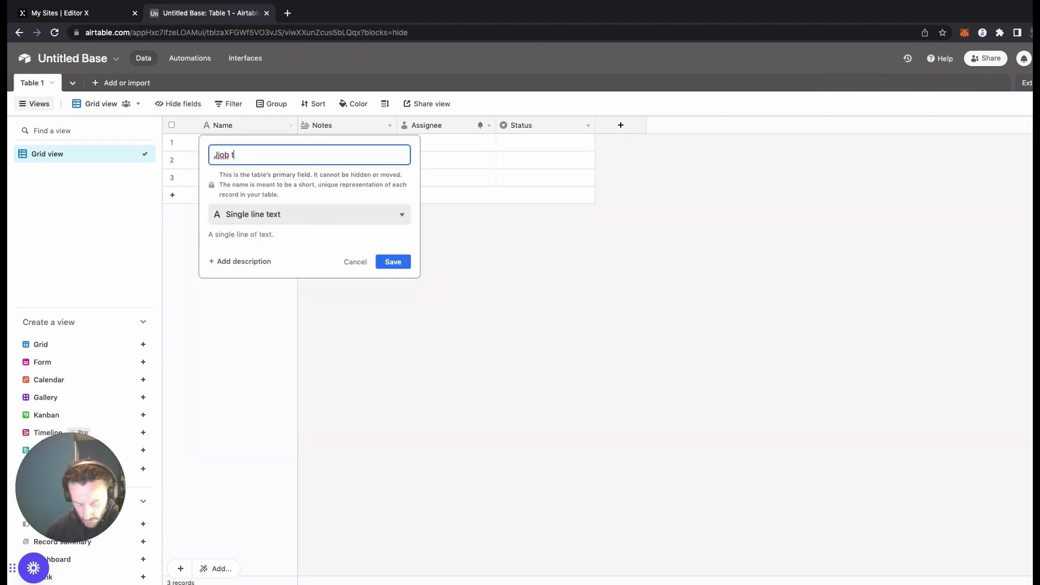
key(Return)
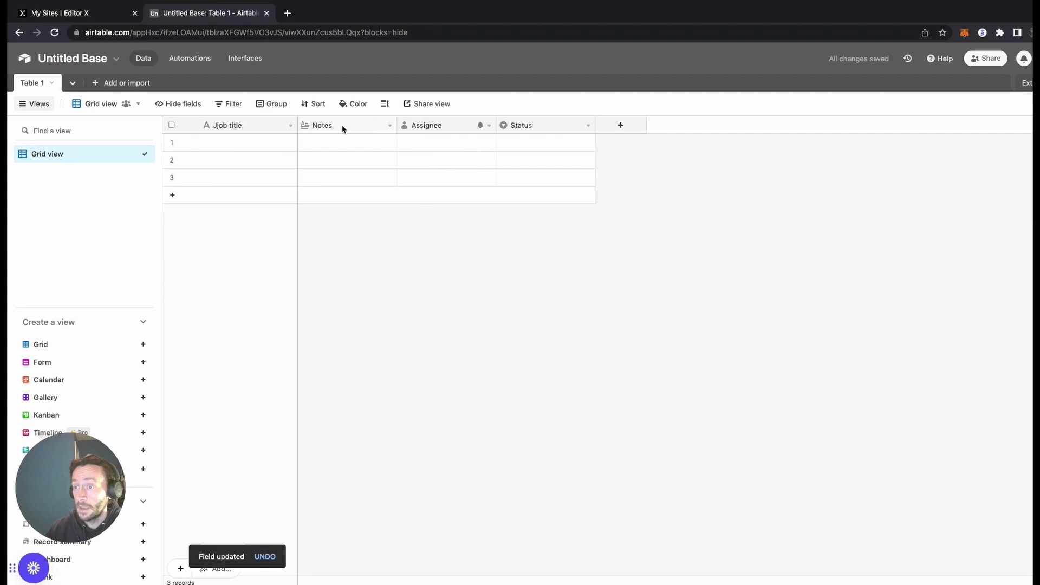
Turn the Assignee field into a Date field named 'End Date'
right_click(456, 126)
click(457, 149)
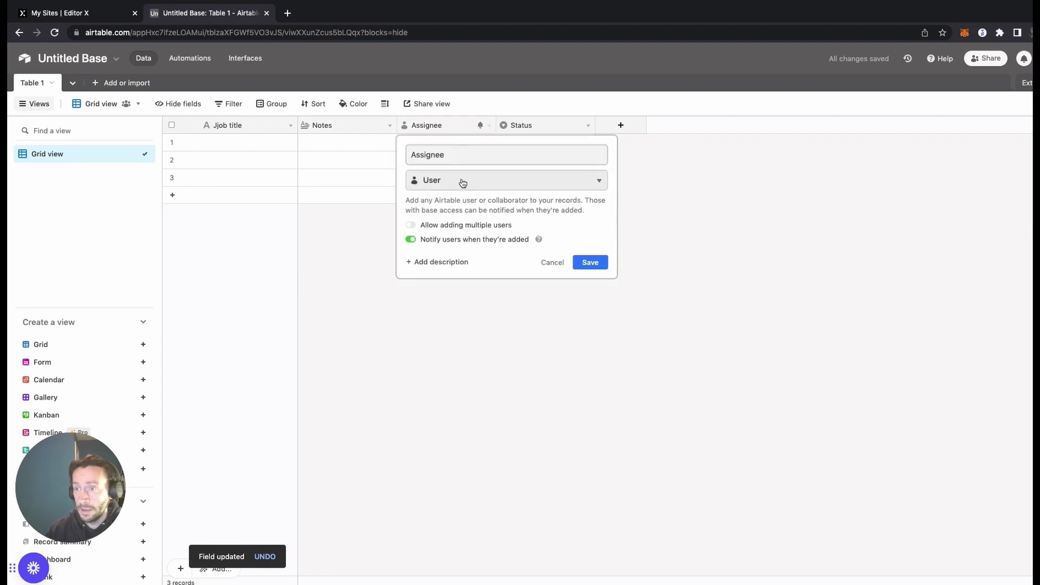
click(462, 182)
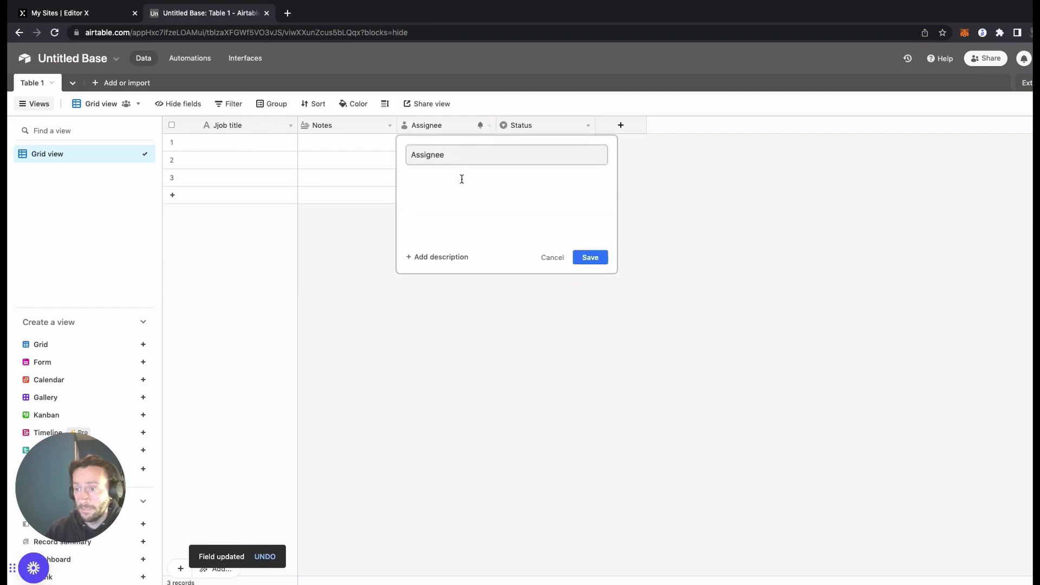
text(date)
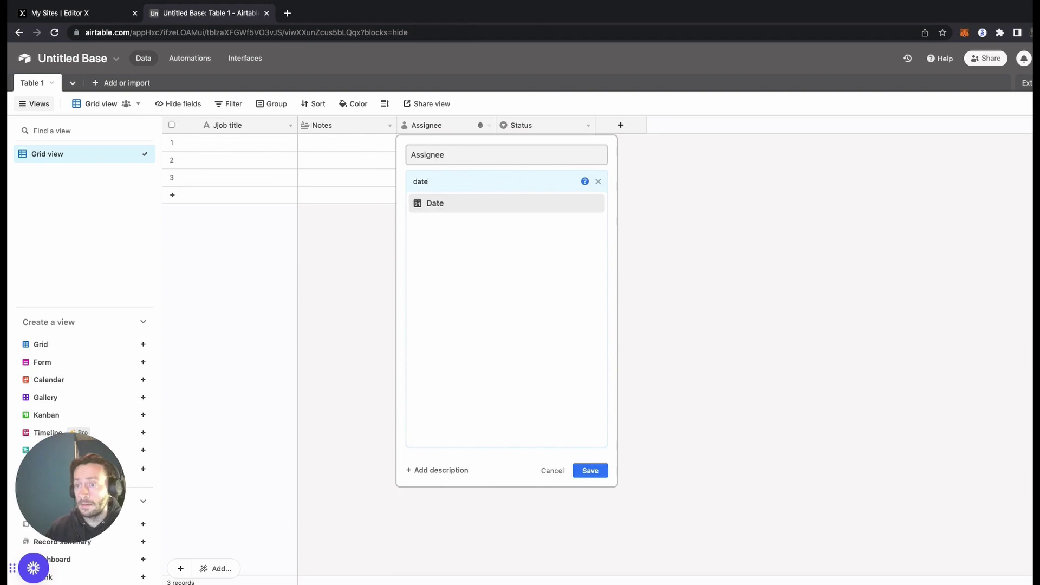
key(Return)
text(End Date)
key(Return)
Turn the Status field into a Currency field named 'Pay'
right_click(545, 125)
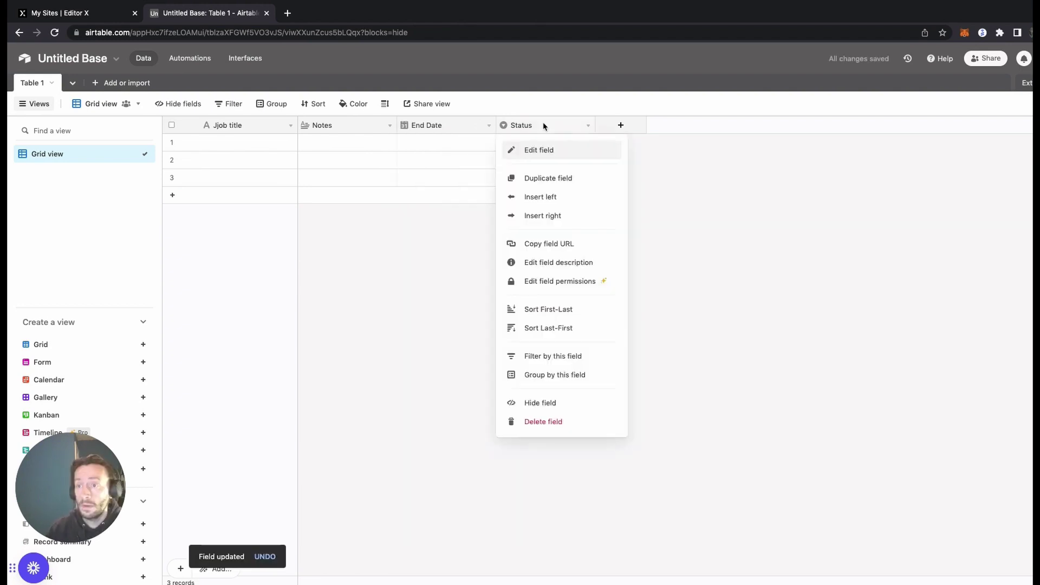
click(542, 149)
click(553, 155)
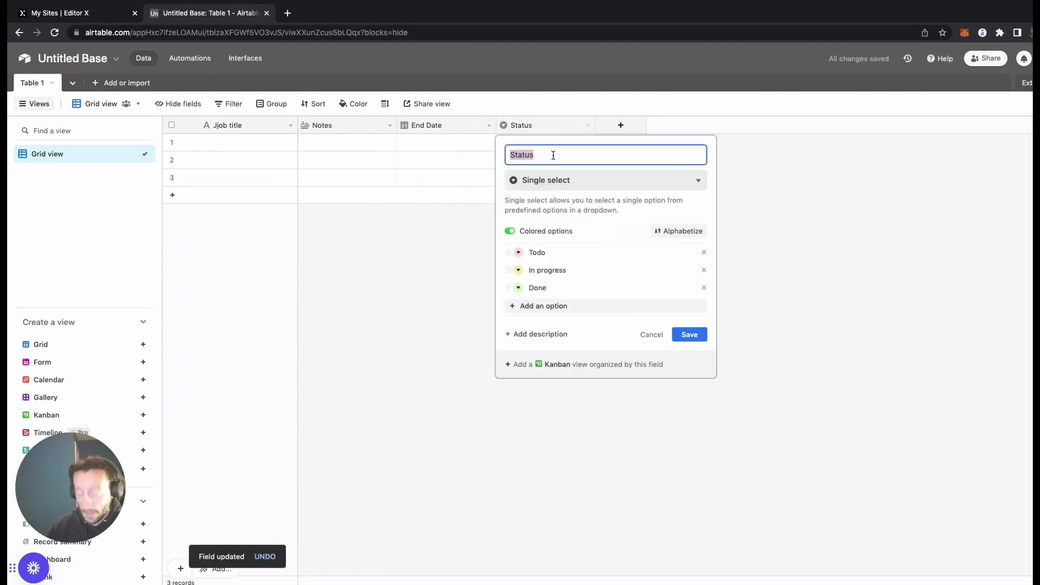
text(Salar)
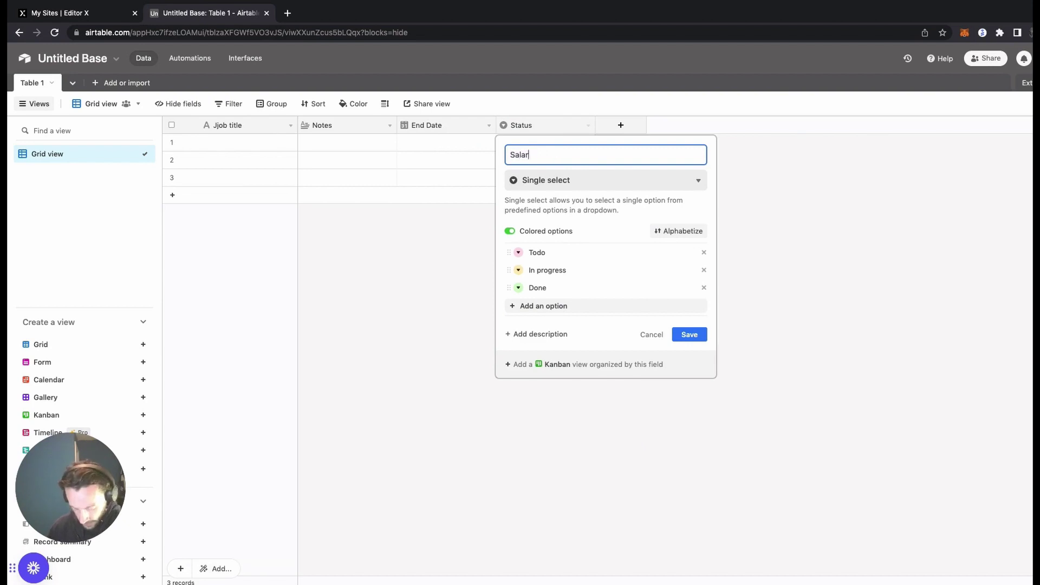
key(BackSpace)
key(BackSpace)
key(BackSpace)
key(BackSpace)
key(BackSpace)
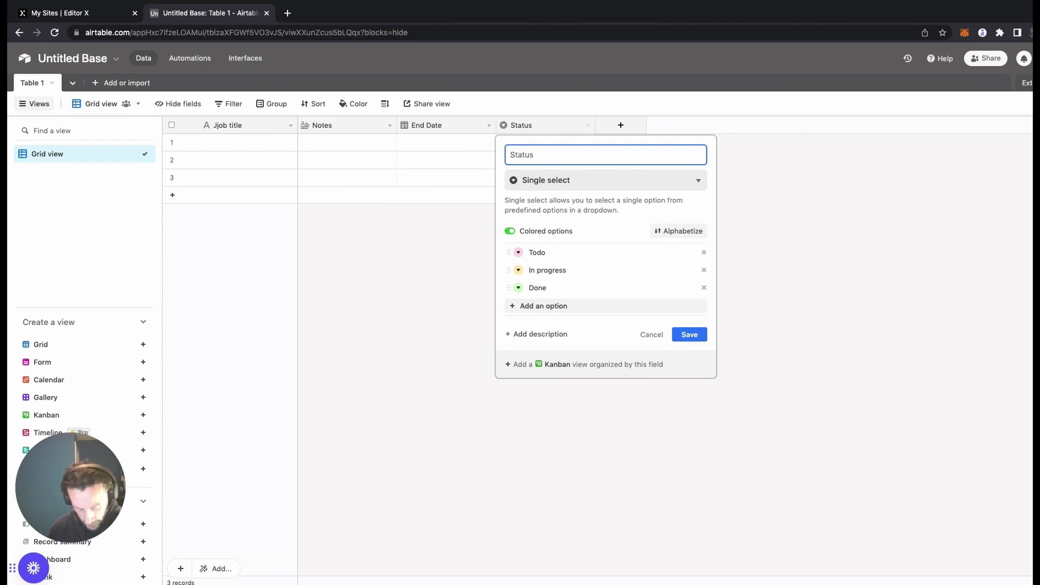
text(Pay)
key(Tab)
text(curr)
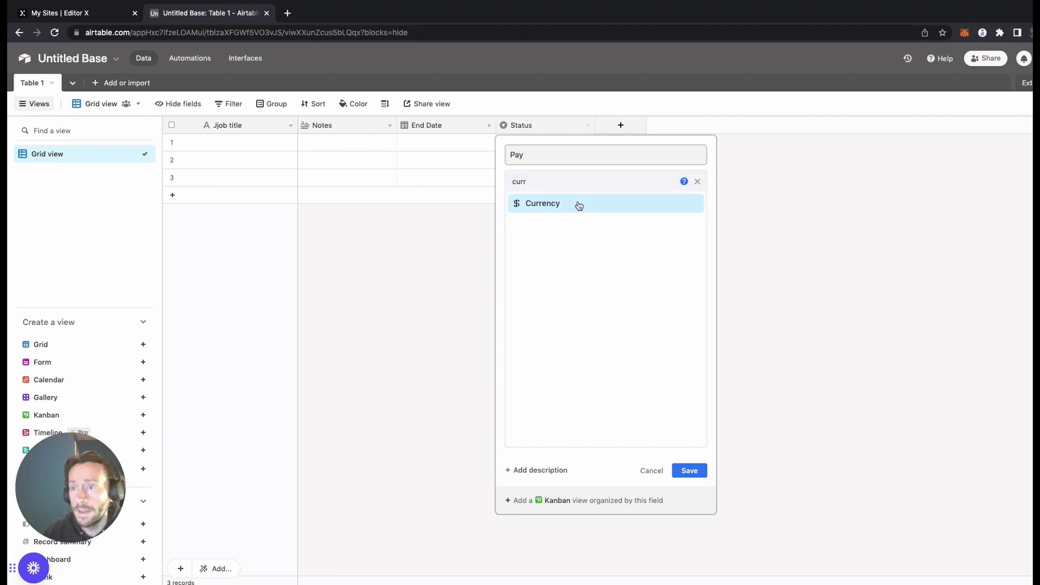
click(575, 202)
key(Return)
Add a single line text field named 'Company'
click(620, 125)
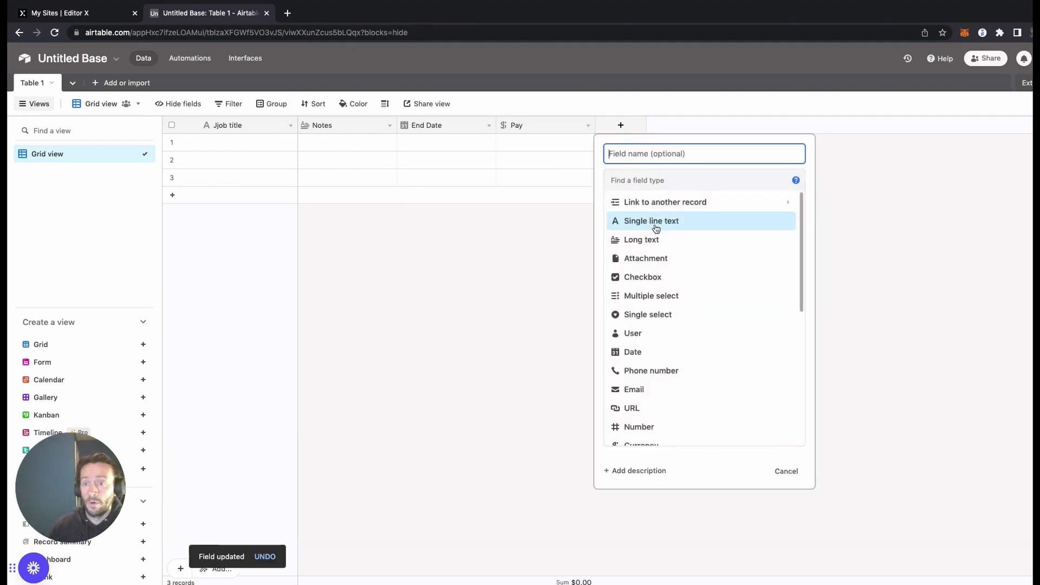
click(659, 221)
click(673, 154)
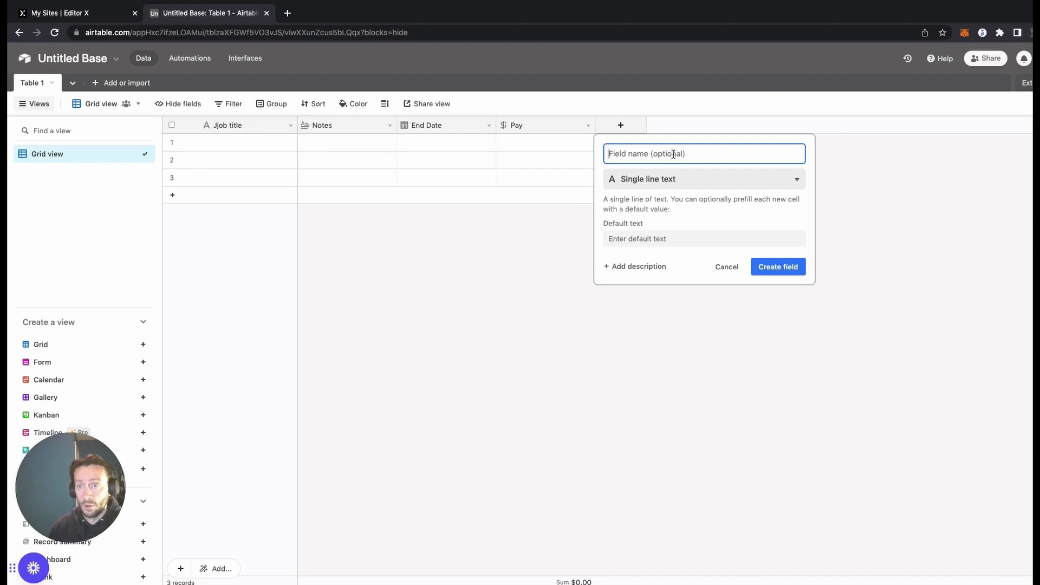
text(Company)
key(Return)
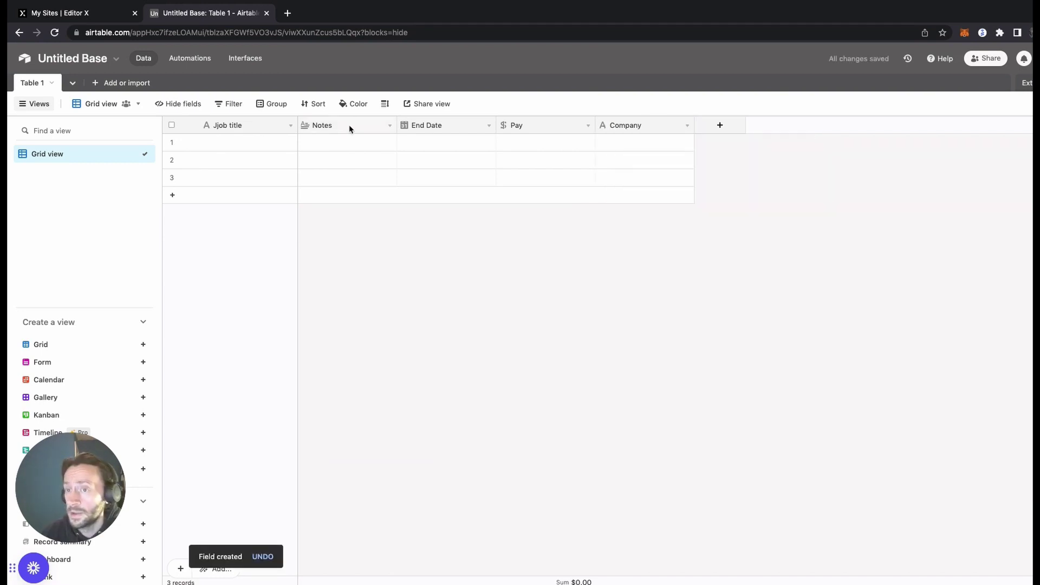
Begin renaming the Notes field, typing 'Job' as its new name
right_click(349, 128)
click(360, 149)
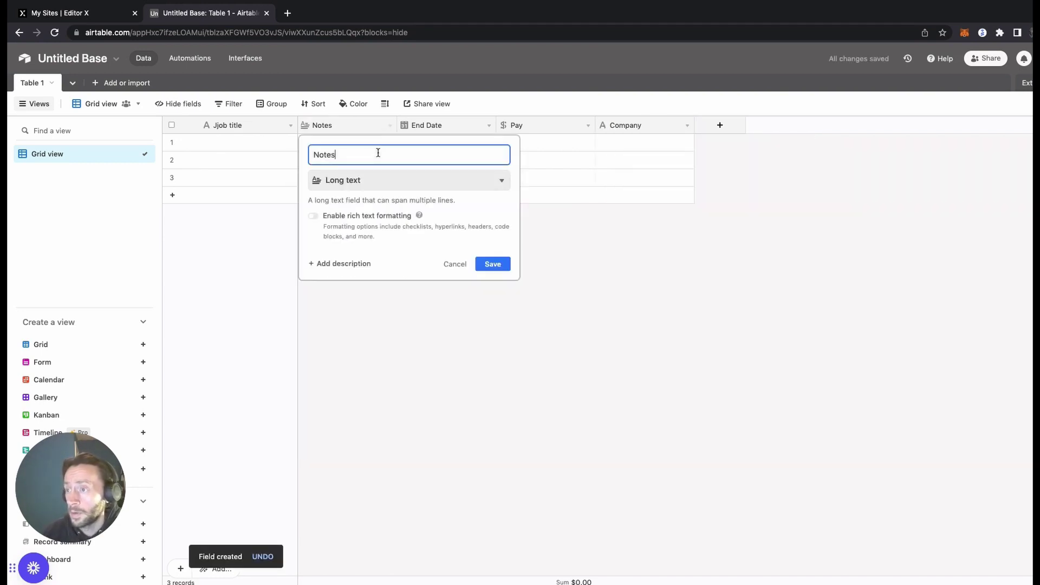
double_click(378, 153)
text(Job D)
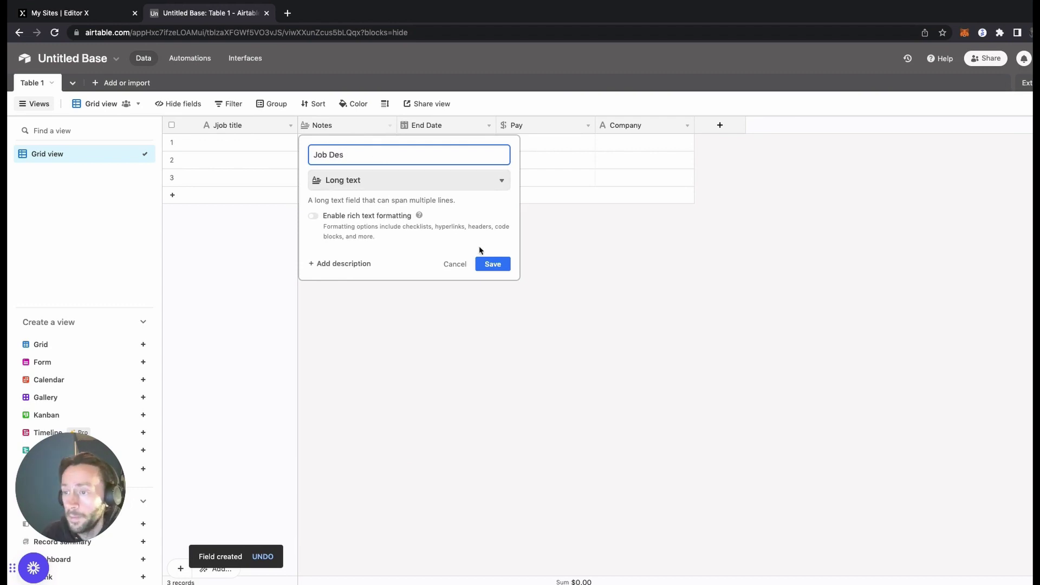
Save Notes as 'Job Des' and enter four job records, Web Designer to Chief decision officer
click(490, 264)
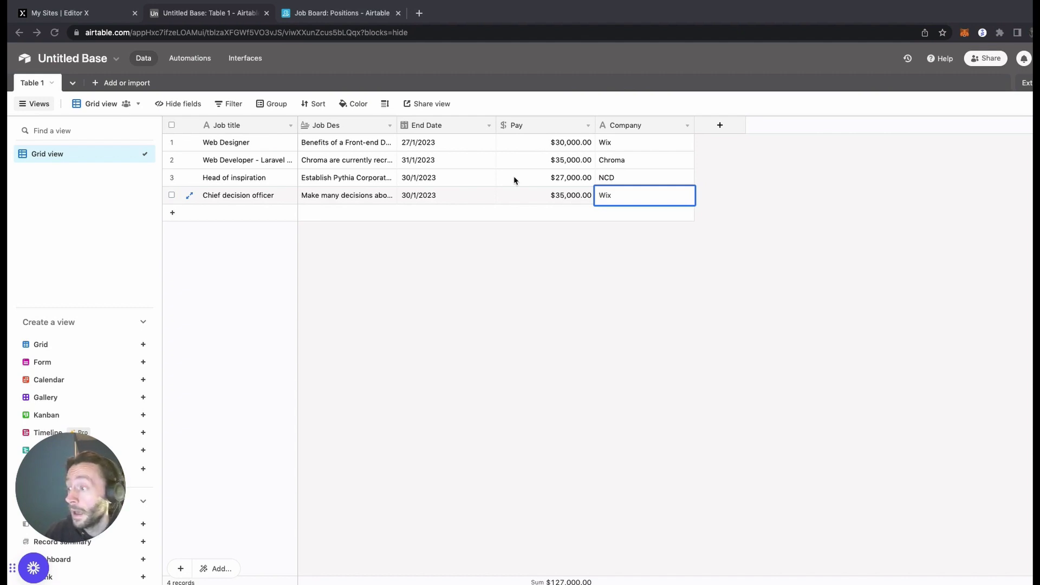
drag(99, 467, 640, 420)
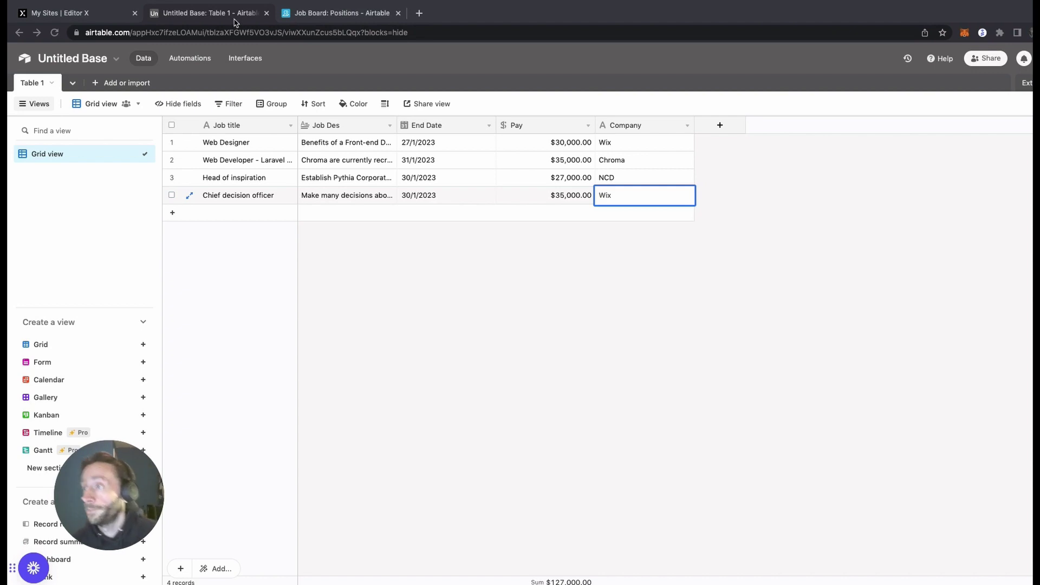
From My Sites, create a new Editor X site on a blank canvas
click(397, 13)
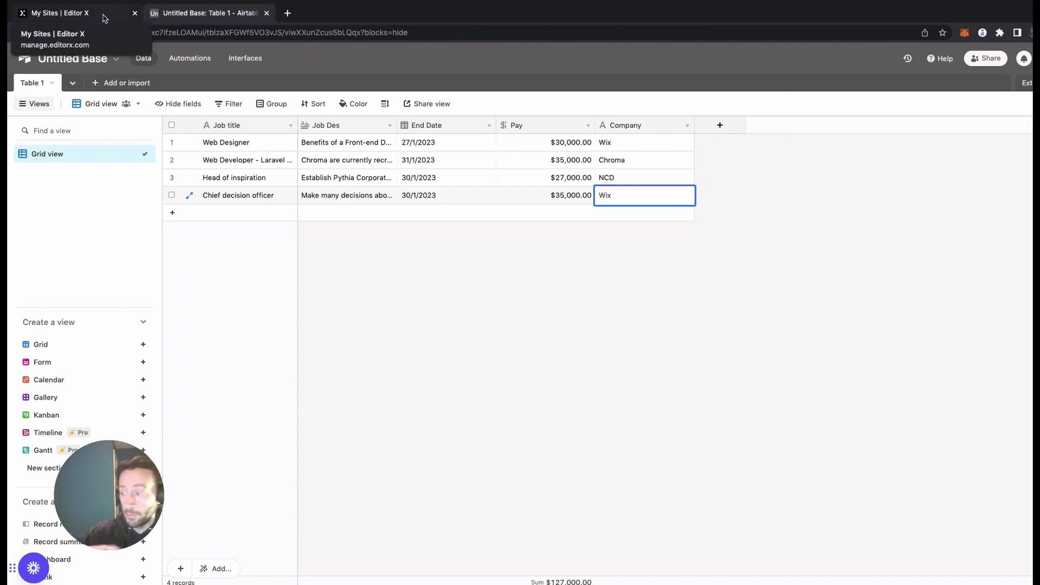
click(105, 18)
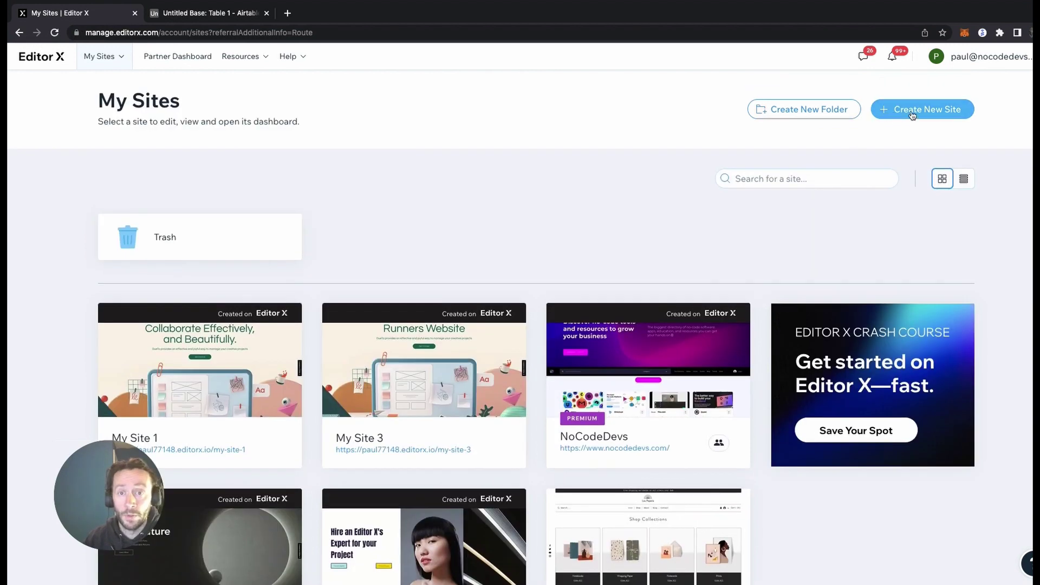
click(913, 114)
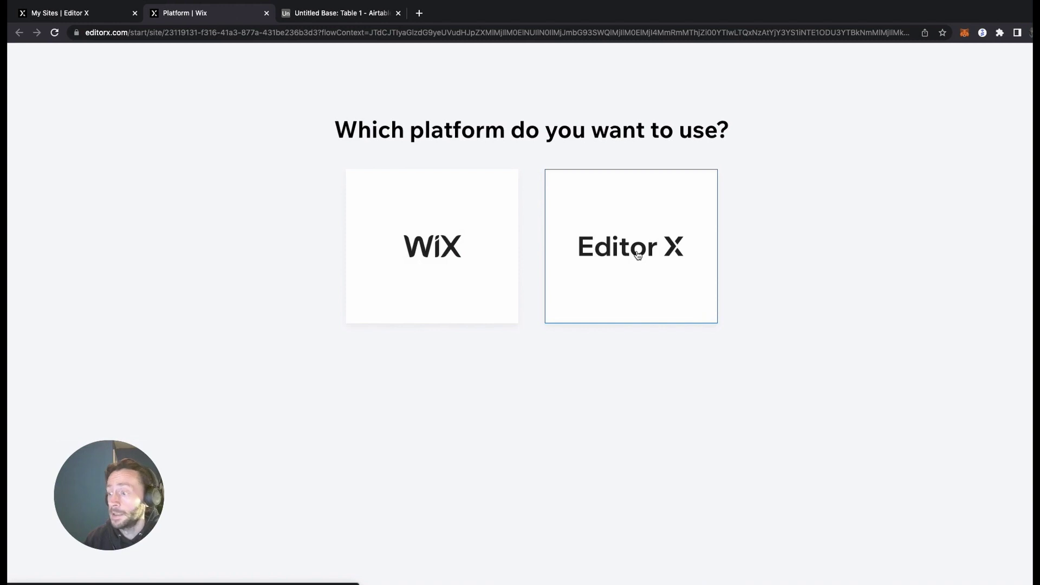
click(638, 255)
click(224, 228)
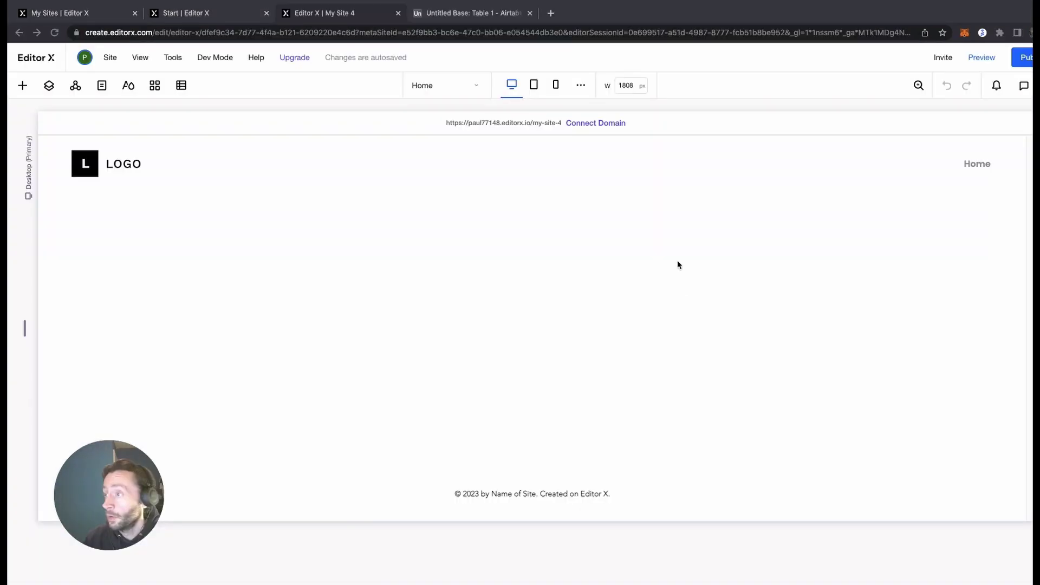
Add the 'Going Beyond the Frame' Welcome composition to the Home page
click(24, 86)
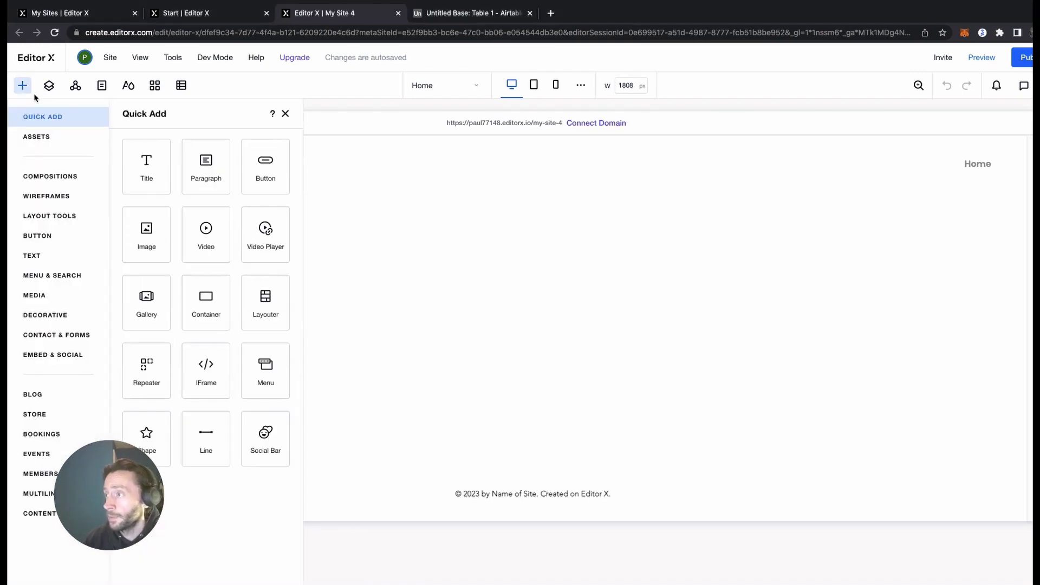
click(72, 182)
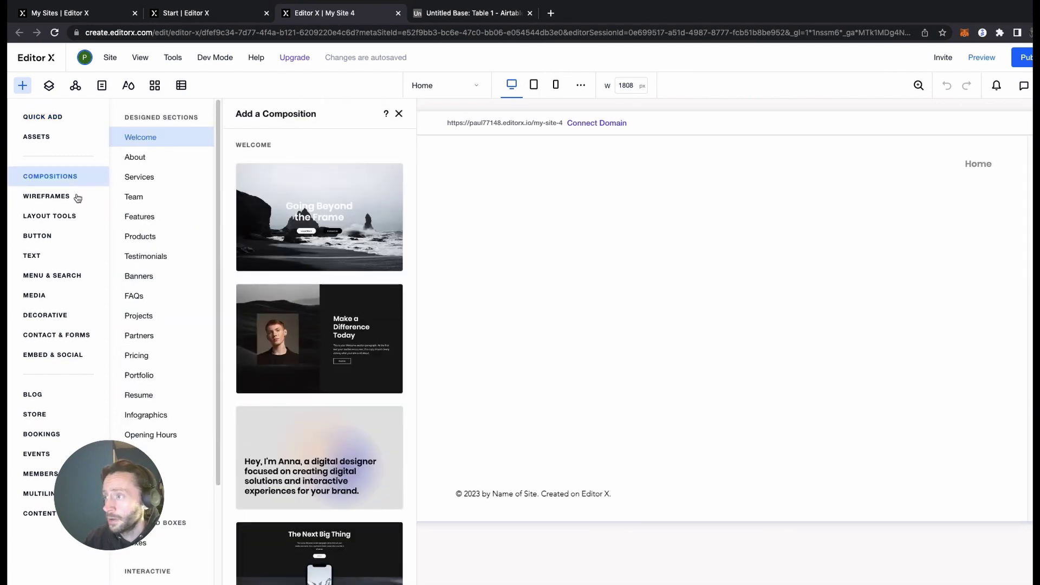
click(151, 138)
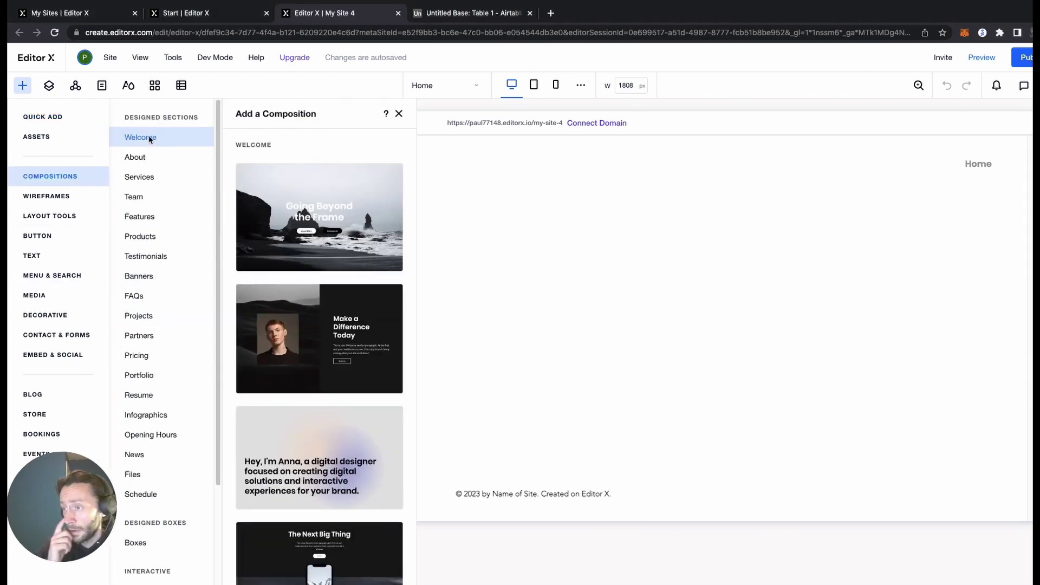
click(154, 142)
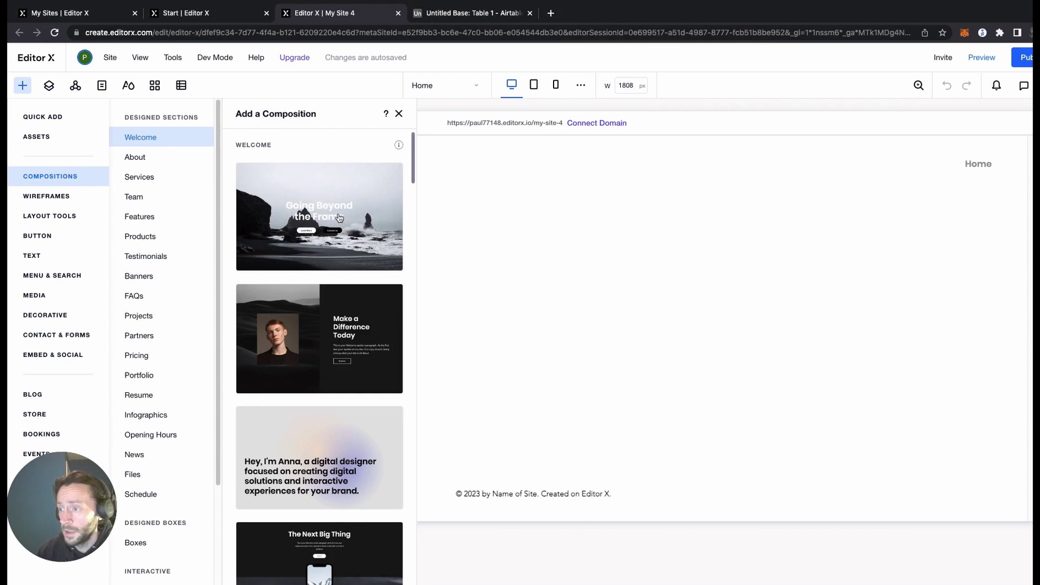
scroll(338, 218, down, 4)
drag(339, 220, 599, 218)
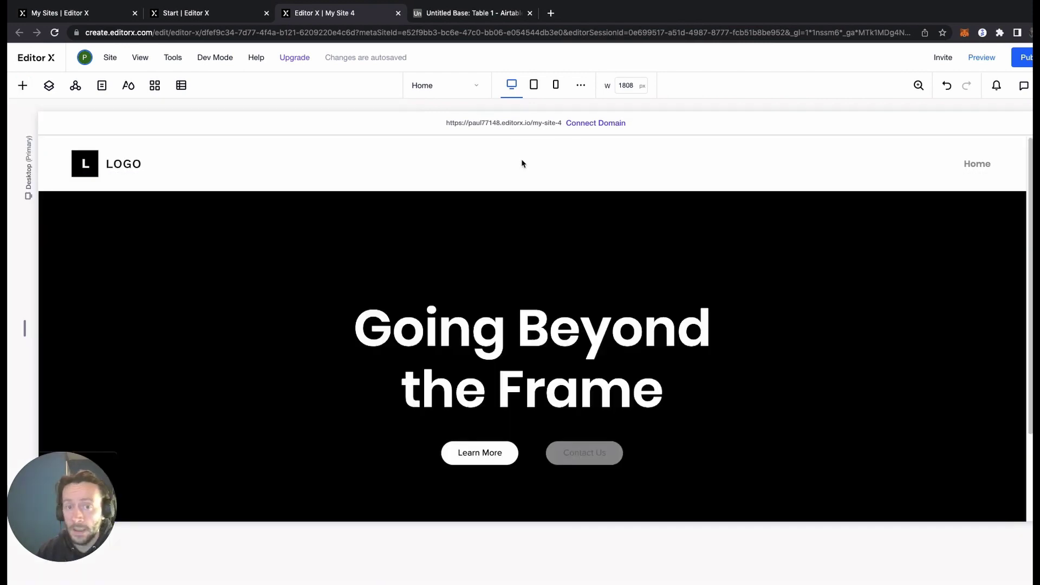
scroll(738, 265, down, 1)
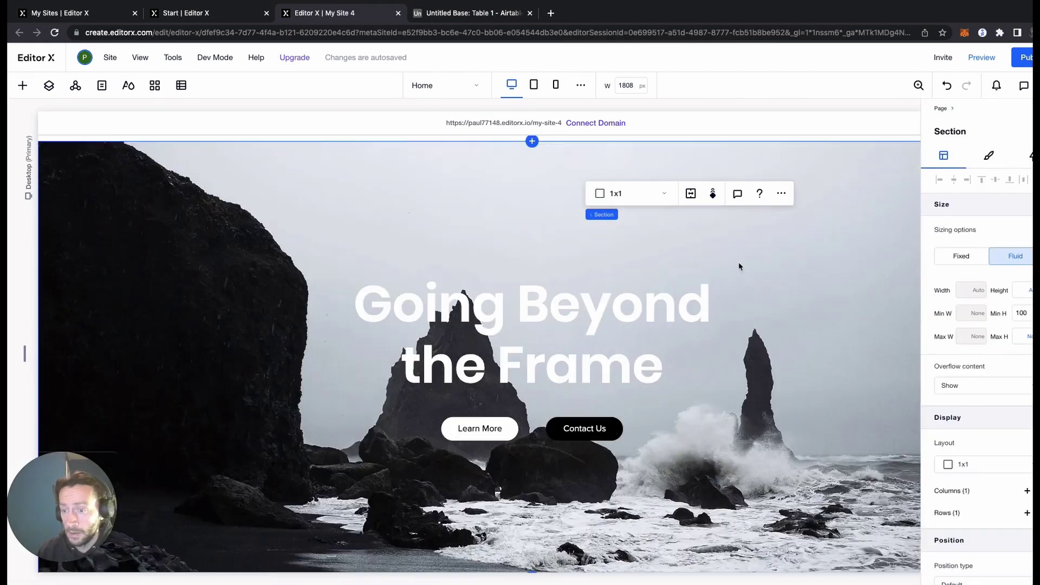
Retitle the hero heading 'Welcome to The' / 'Job Board' on two lines
click(650, 352)
double_click(650, 356)
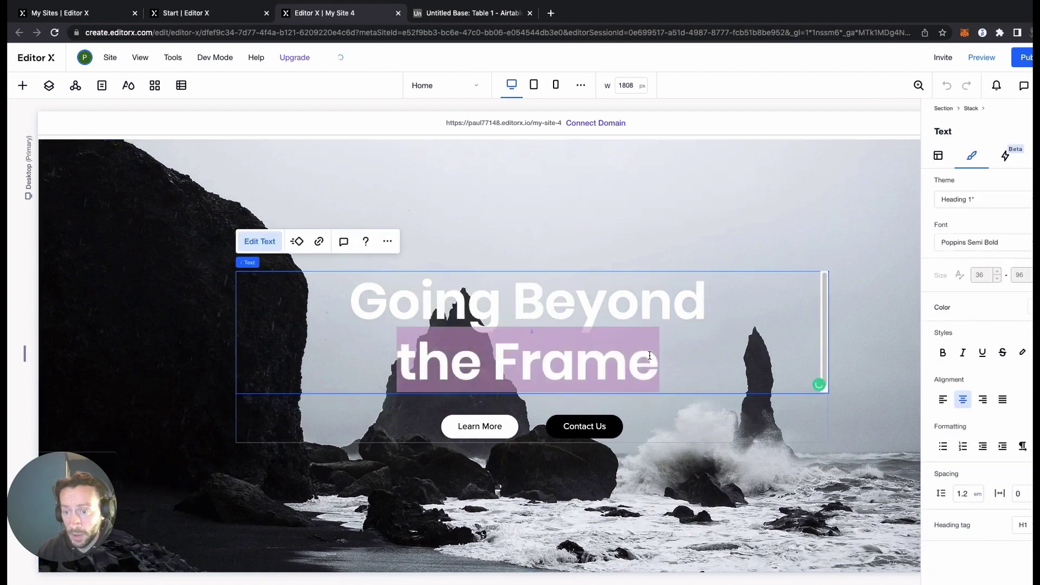
key(ctrl+a)
key(BackSpace)
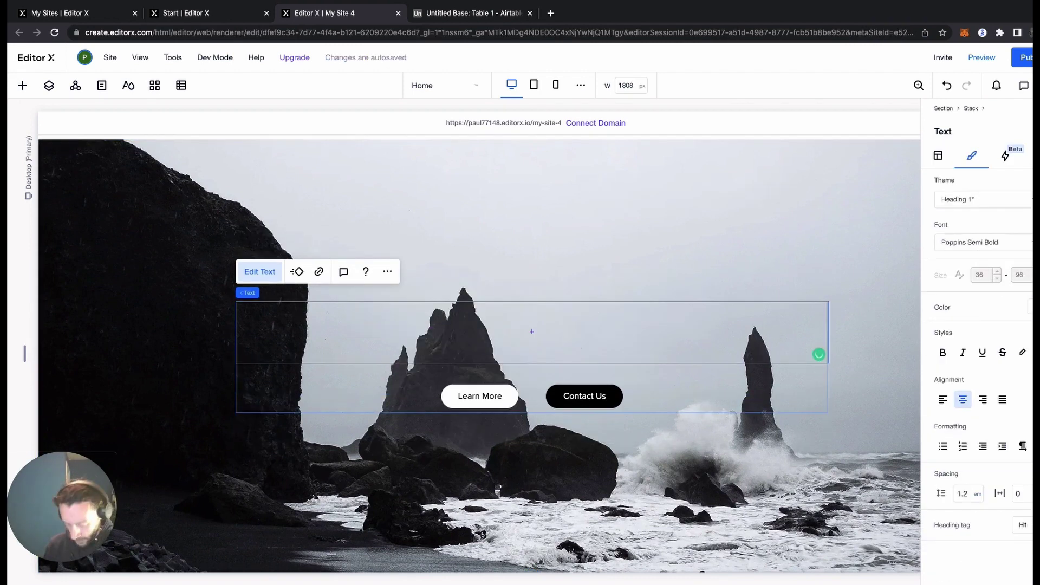
text(Welcome to )
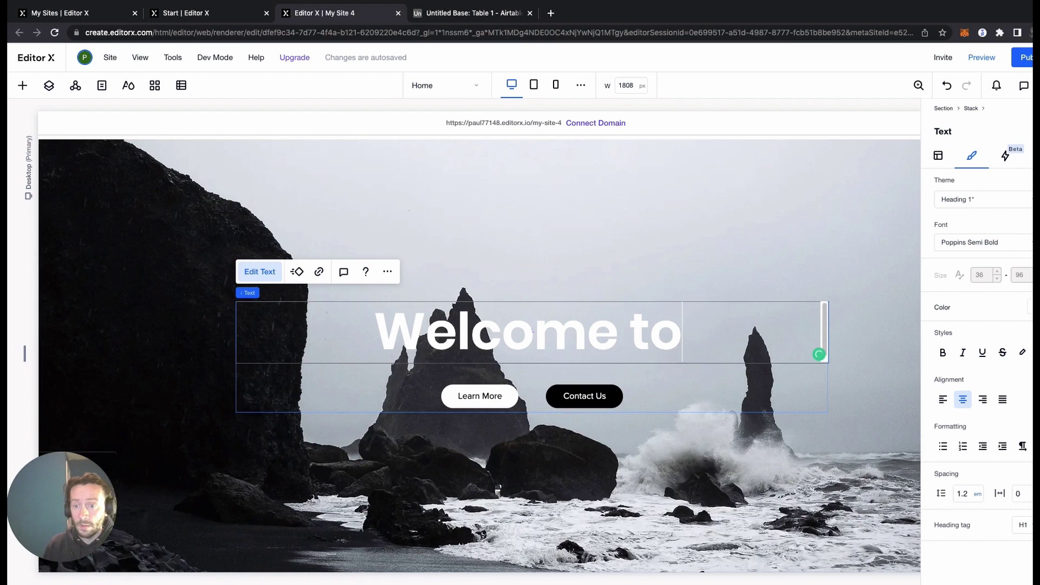
text(The)
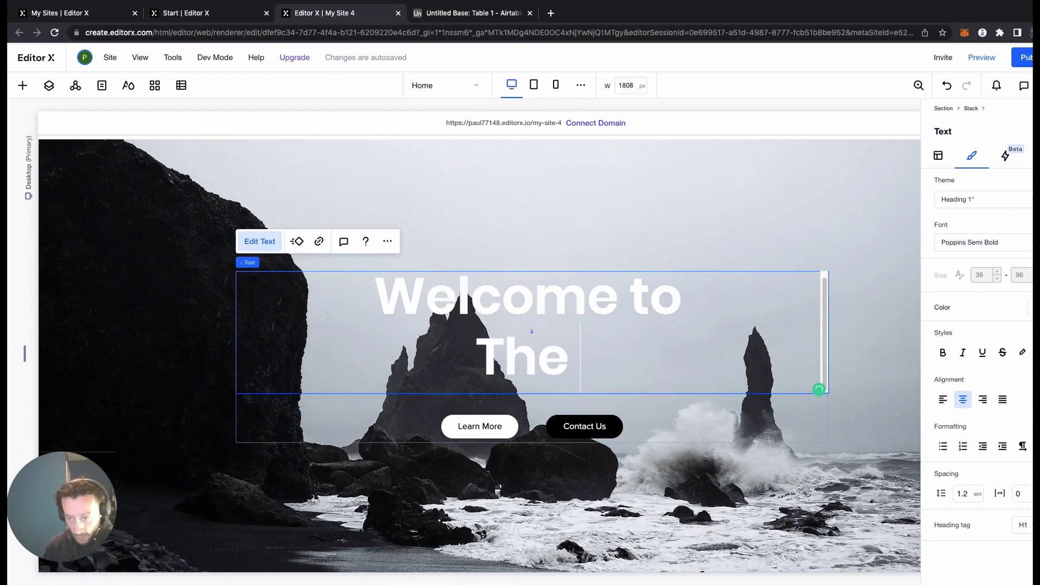
key(Return)
text(Job Board)
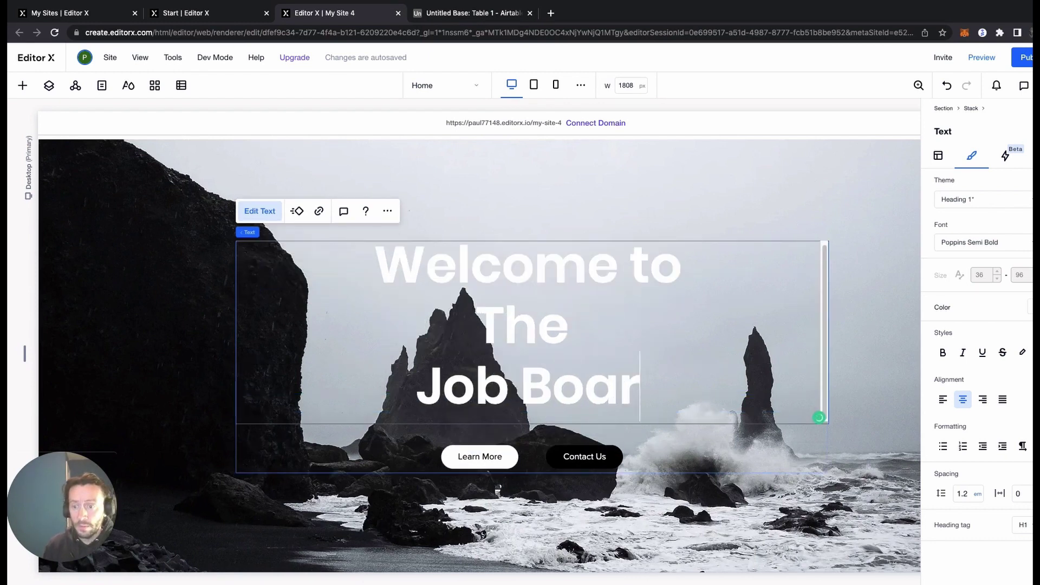
click(677, 198)
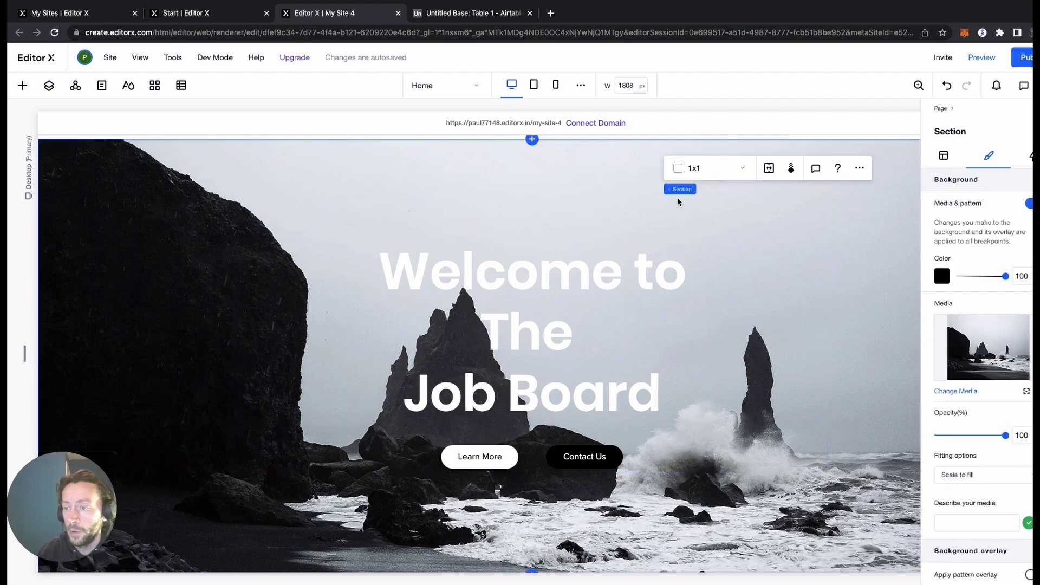
Drop an Embed Code frame from Embed & Social into the blank section below the hero
scroll(679, 230, down, 6)
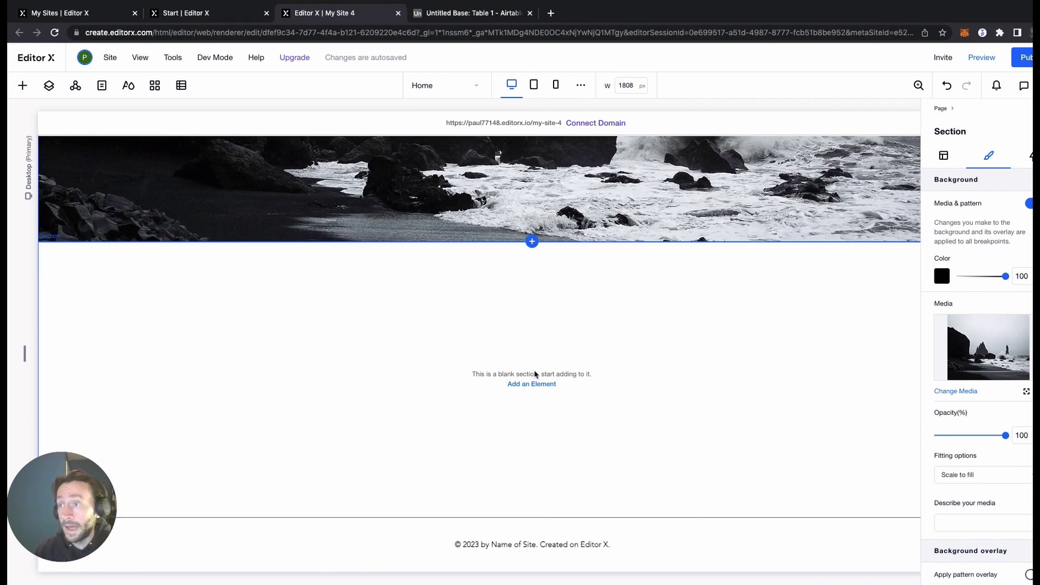
click(460, 18)
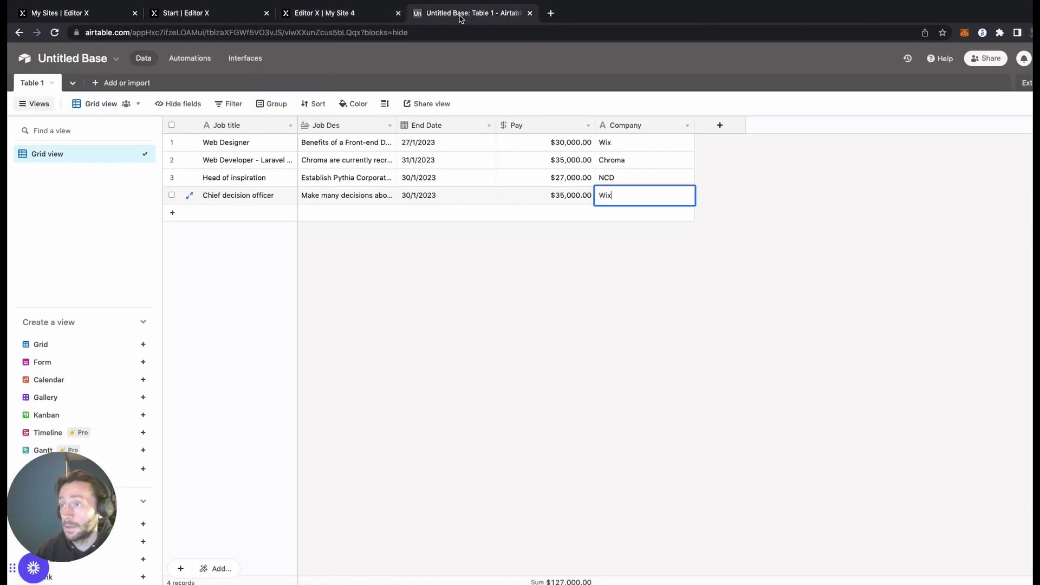
click(325, 13)
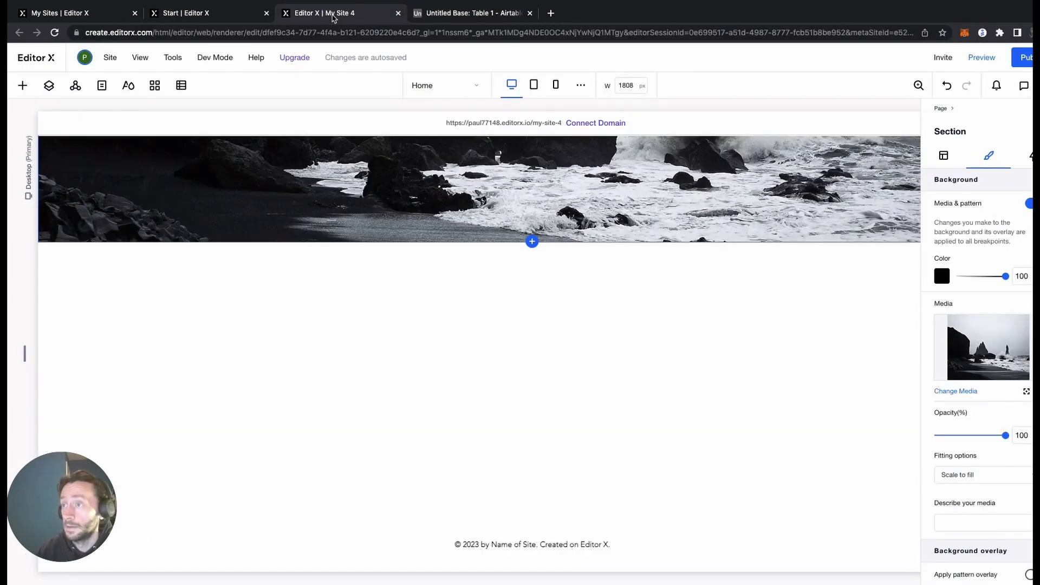
click(22, 86)
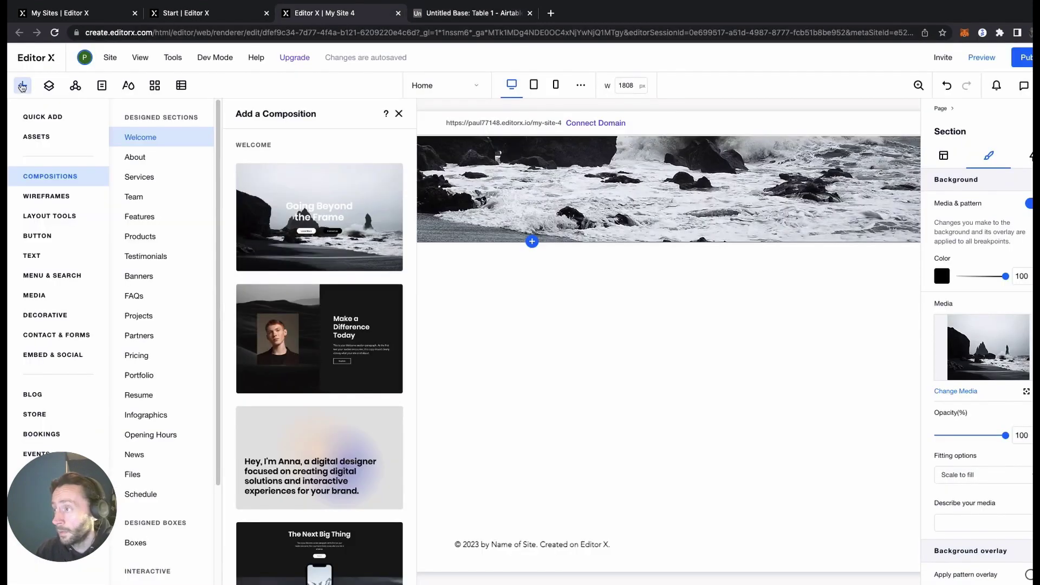
click(51, 355)
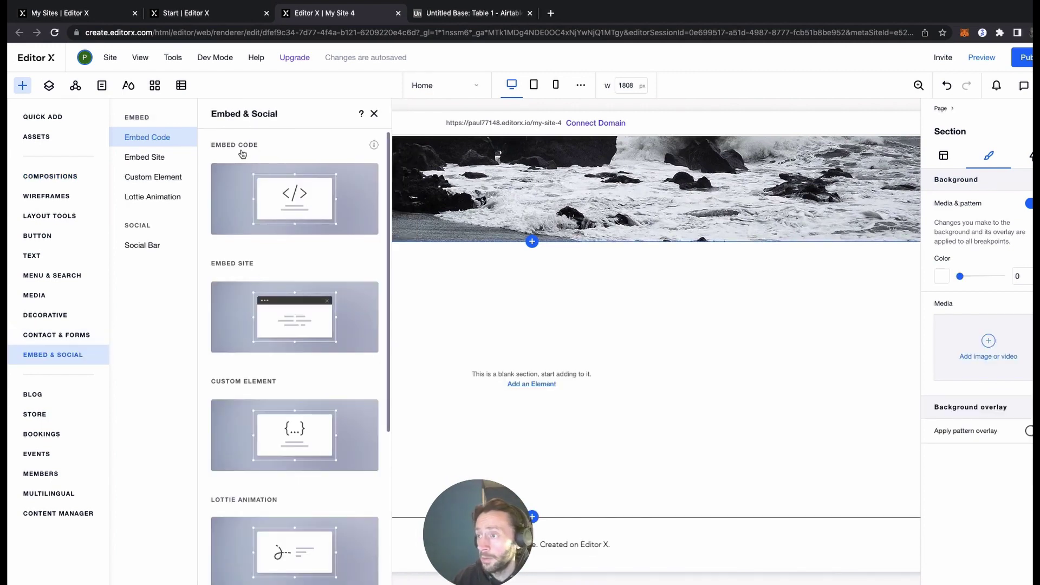
drag(312, 215, 507, 359)
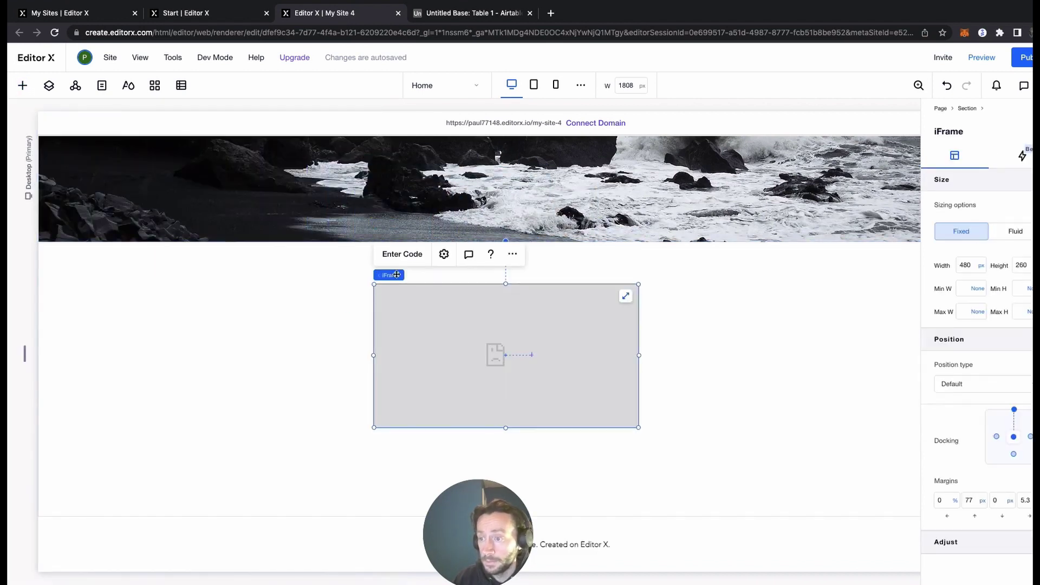
click(469, 17)
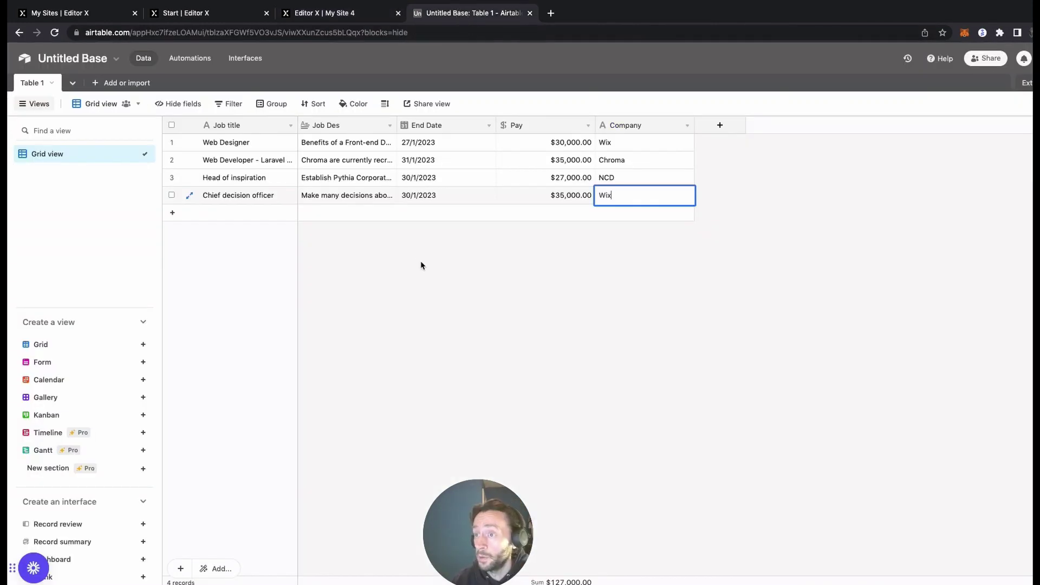
Create a shareable grid view link for the Airtable job table
click(431, 104)
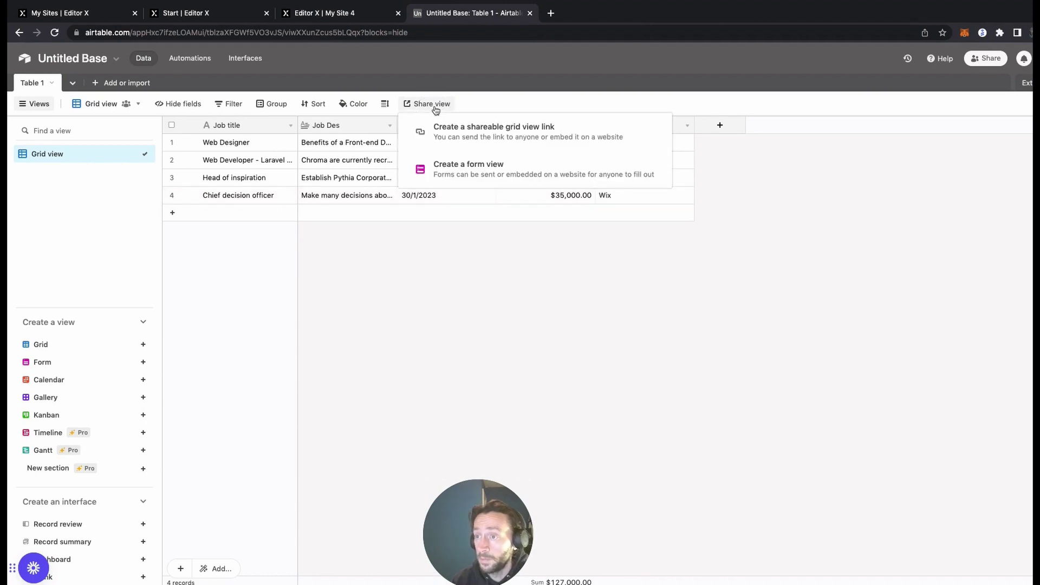
click(483, 139)
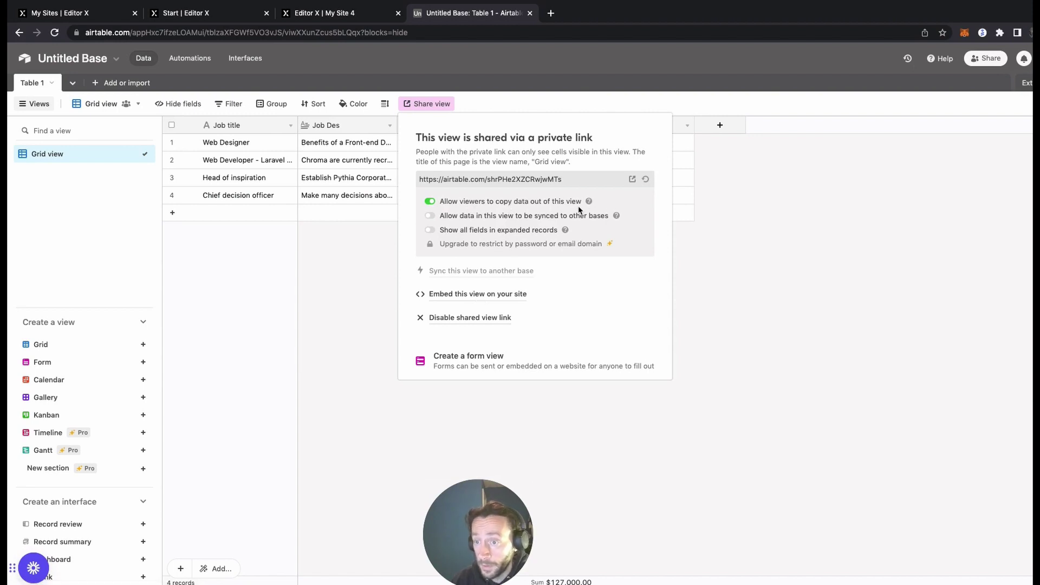
Open the shared view's embed page and try out row heights, ending on short
click(479, 300)
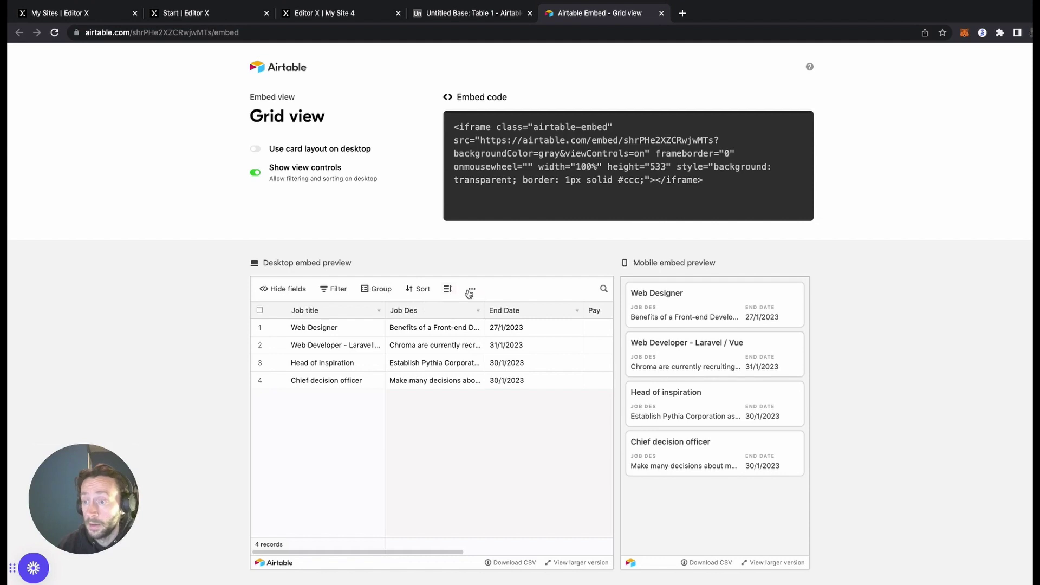
click(448, 290)
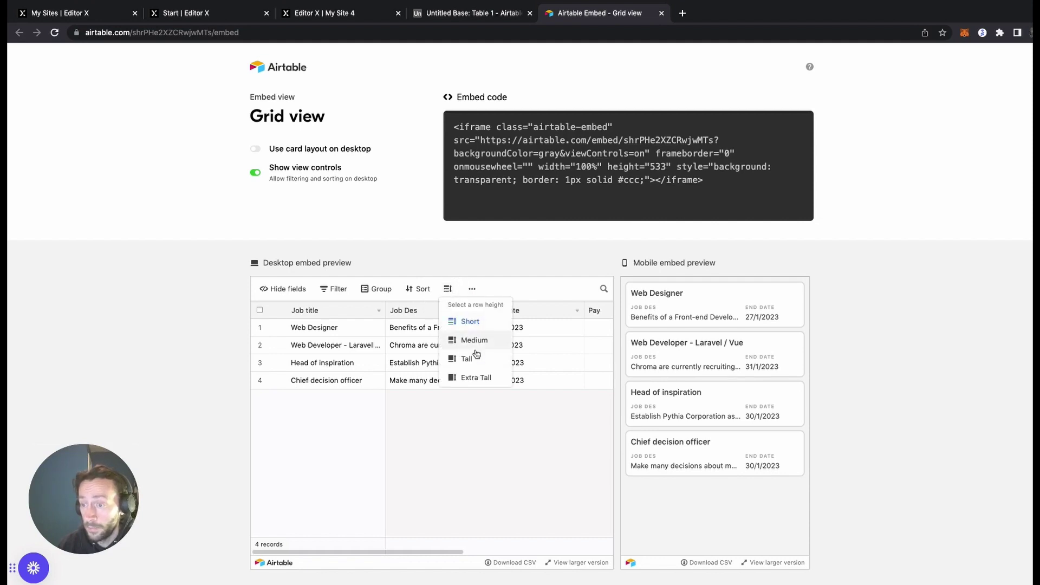
click(475, 346)
click(471, 359)
click(486, 378)
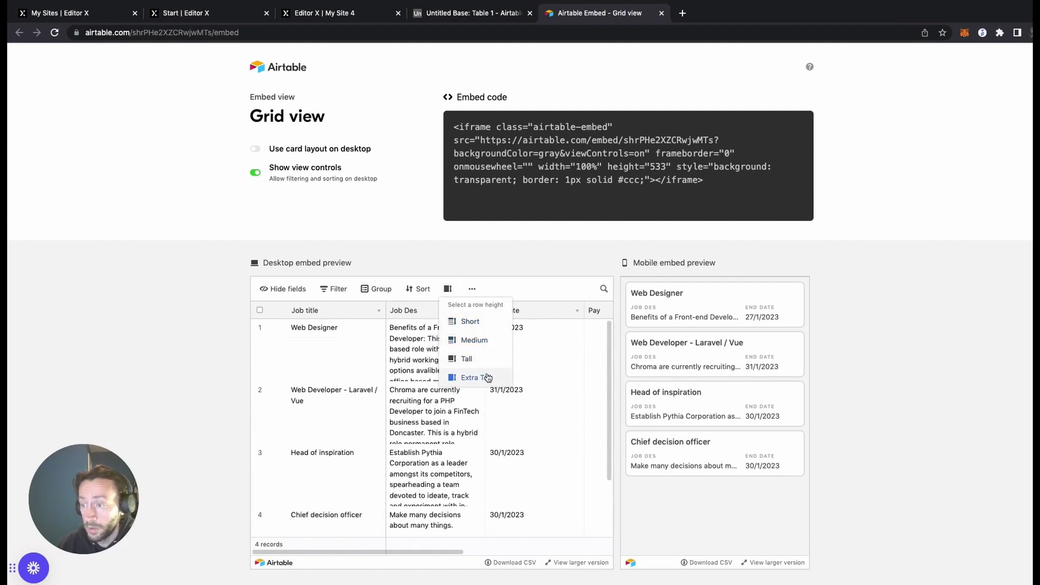
click(476, 321)
click(472, 288)
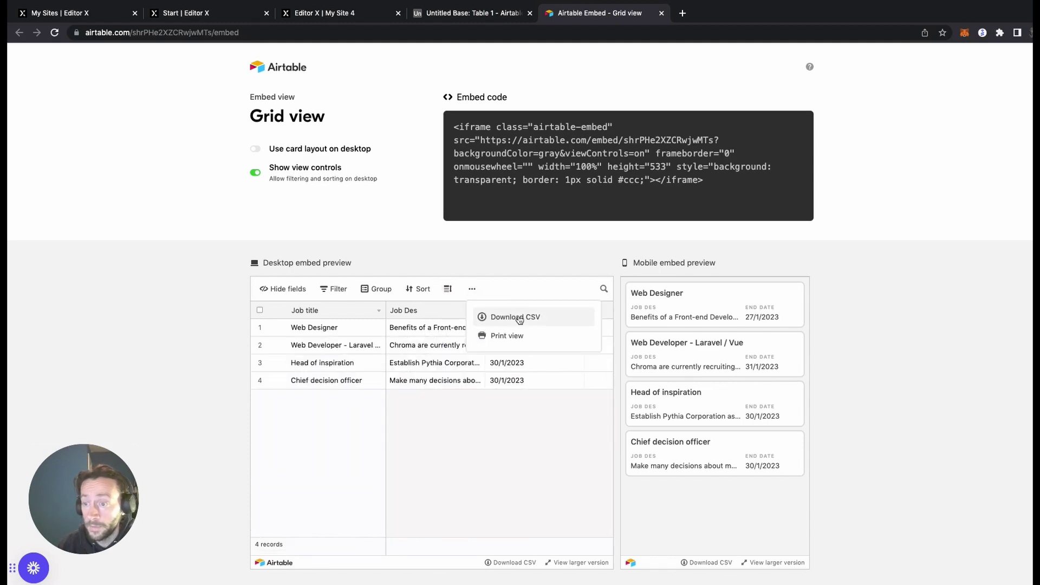
click(525, 442)
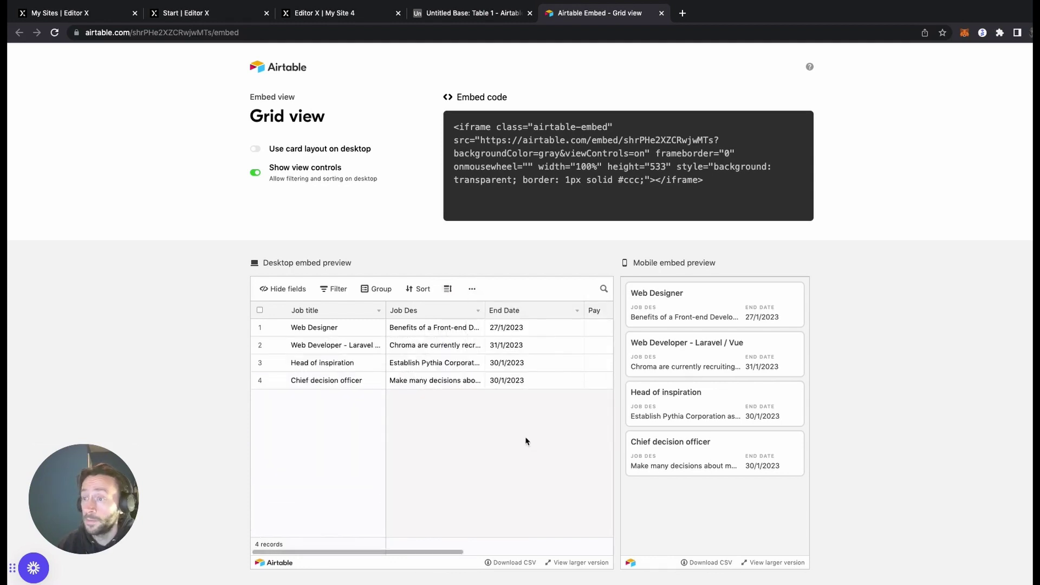
Turn on 'Use card layout on desktop' and select the full iframe embed code
click(258, 150)
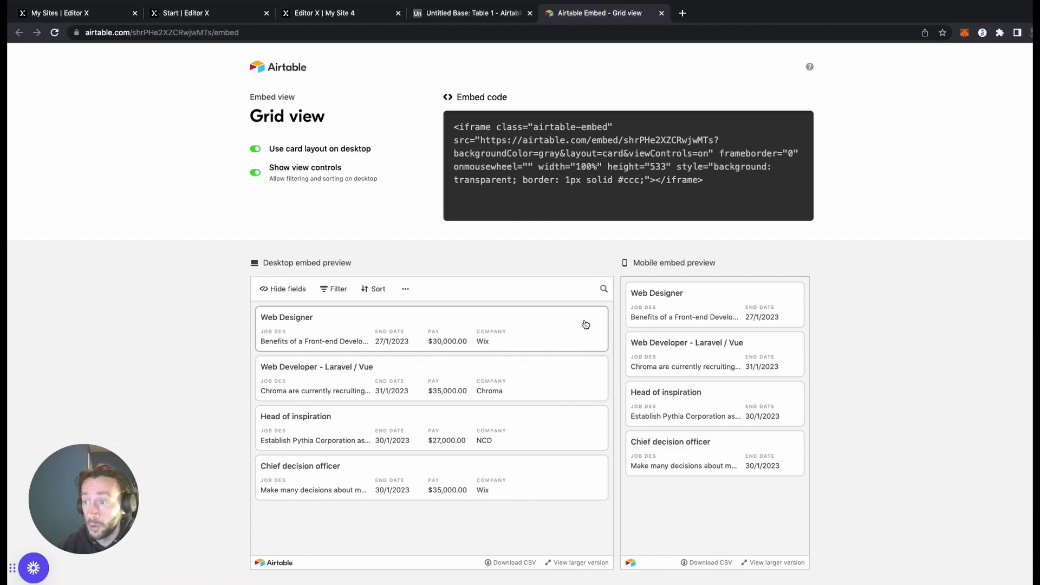
click(713, 182)
key(super+c)
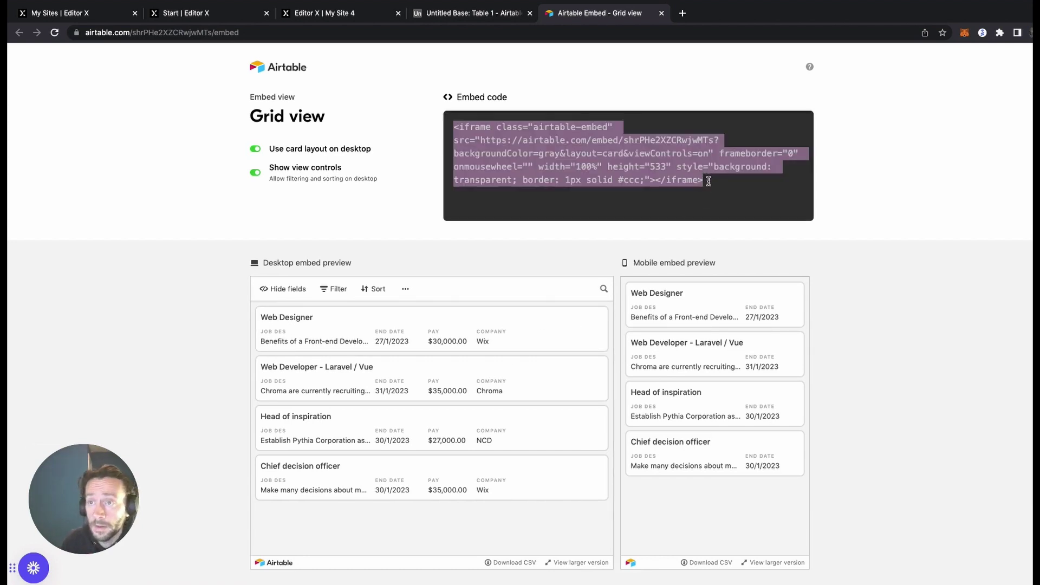
key(super+3)
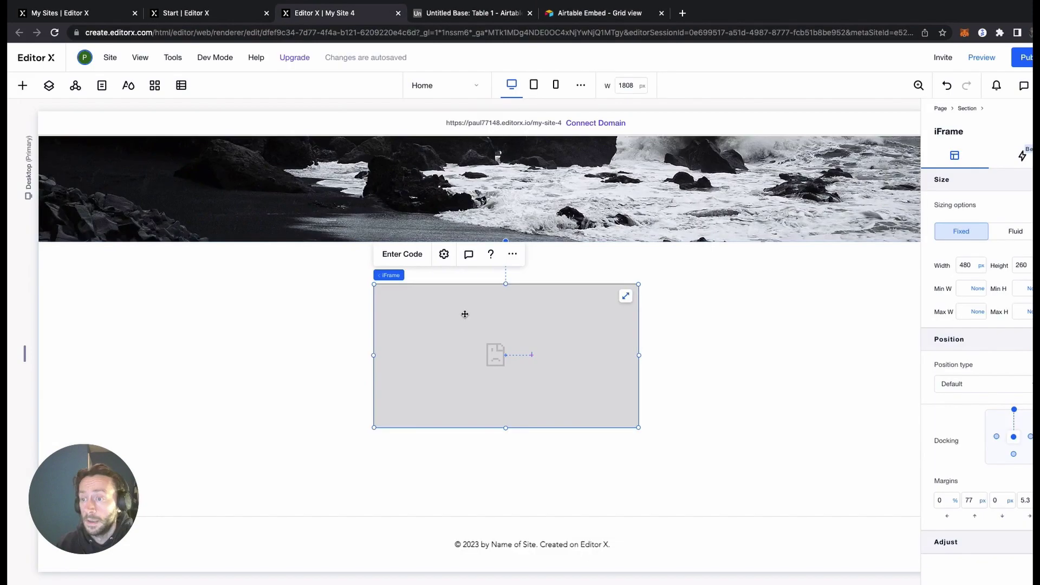
Paste the Airtable embed code into the Home page iFrame and apply it
click(409, 254)
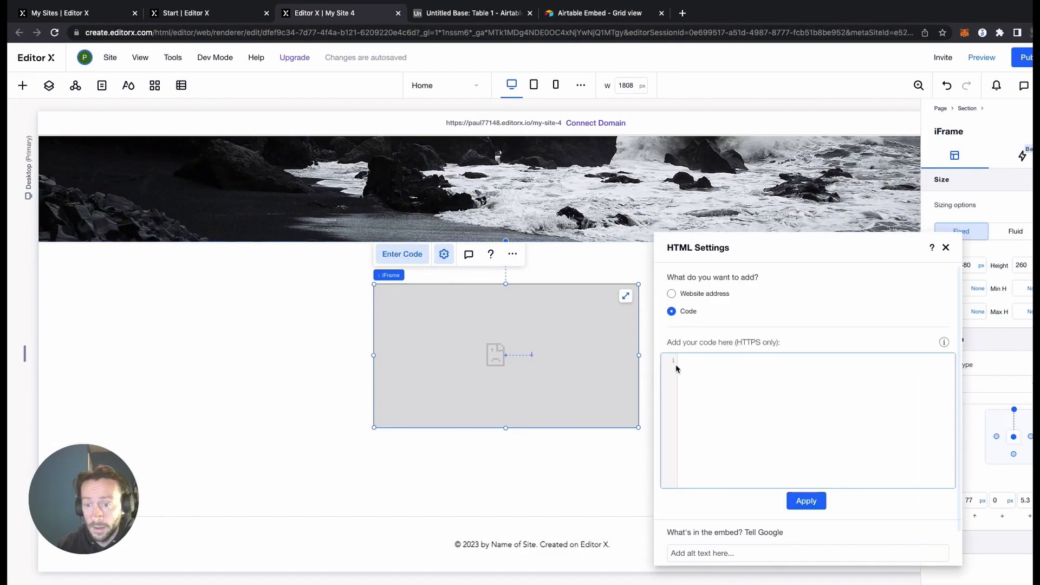
key(super+v)
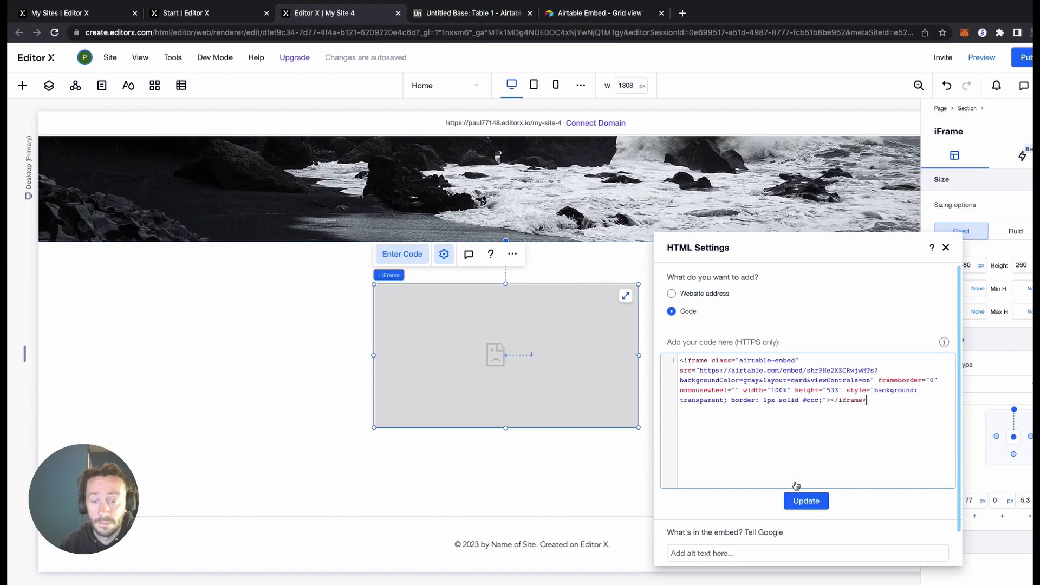
click(806, 501)
click(775, 395)
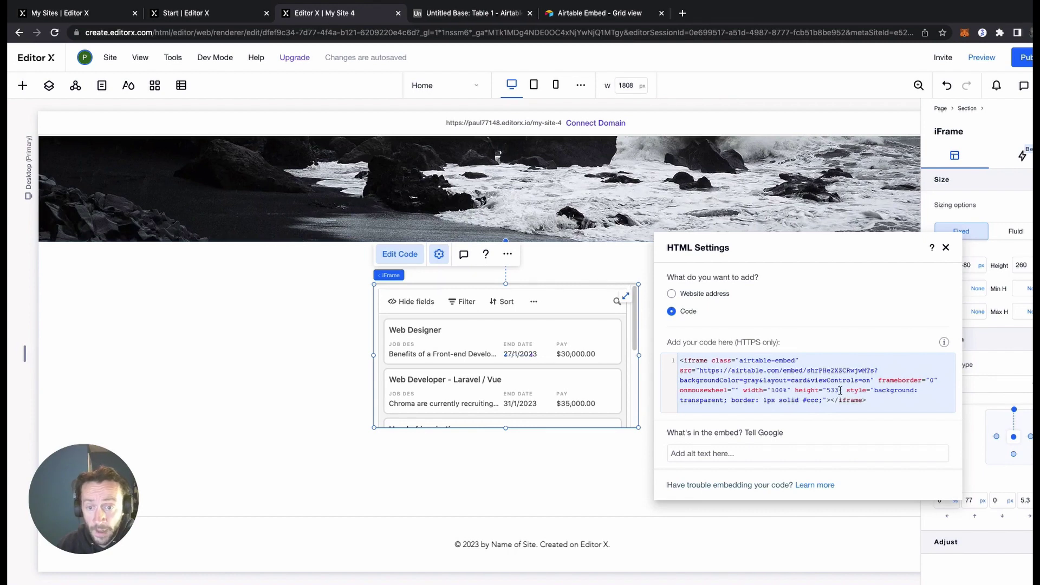
click(946, 248)
Widen and heighten the iFrame to about 1279 × 553 px so all four job cards show
drag(640, 354, 843, 352)
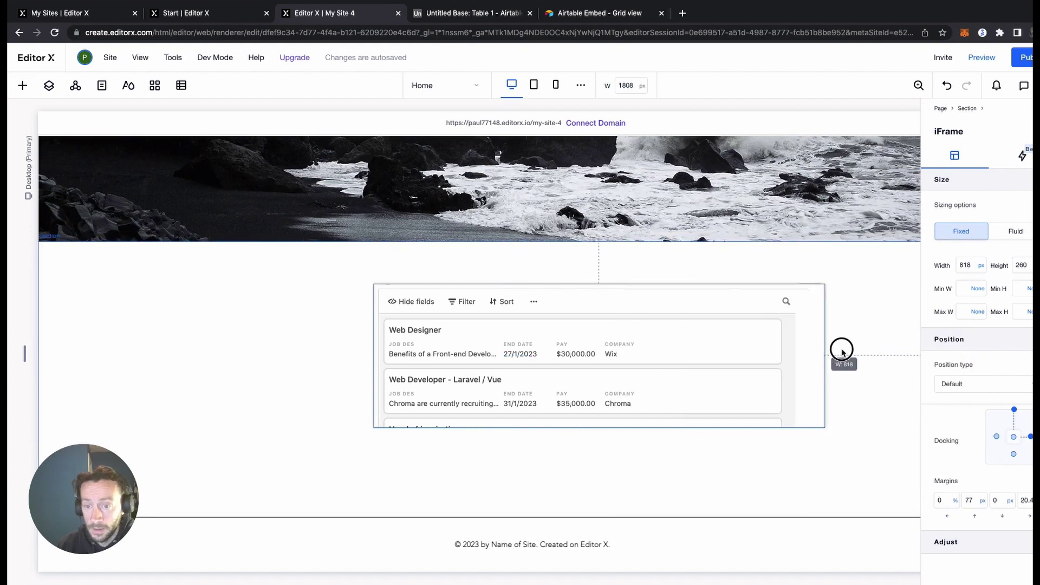
drag(374, 354, 141, 371)
drag(494, 428, 491, 574)
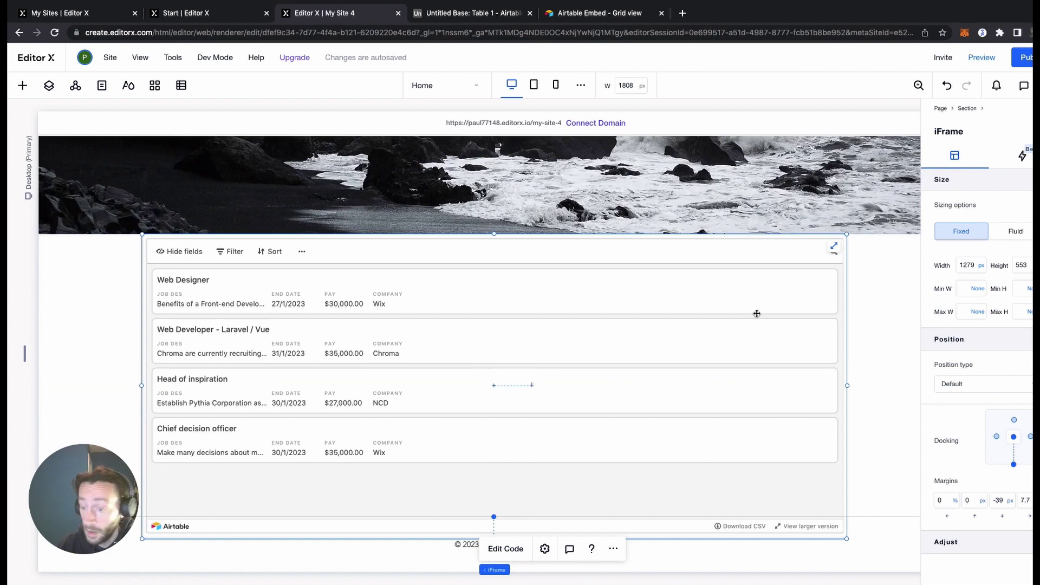
Change the embed height from 533 to 700 and move the iFrame up to 0 top margin
click(506, 548)
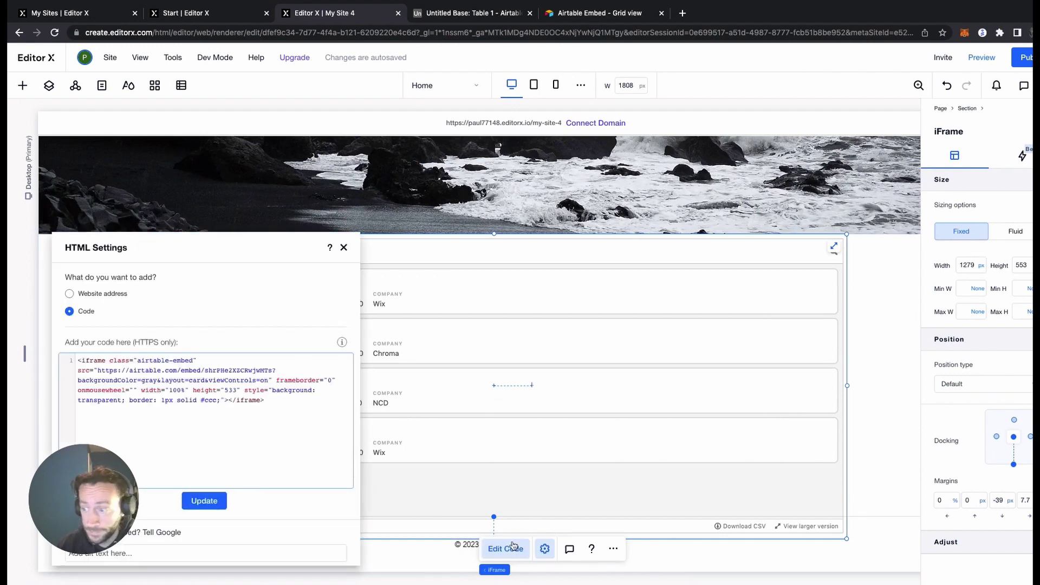
click(683, 358)
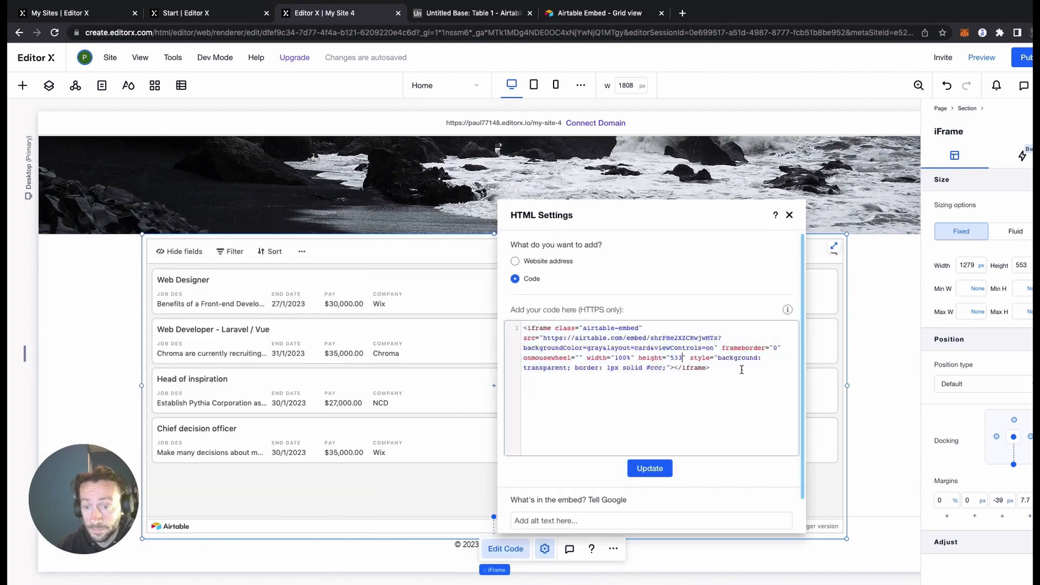
key(BackSpace)
key(BackSpace)
key(BackSpace)
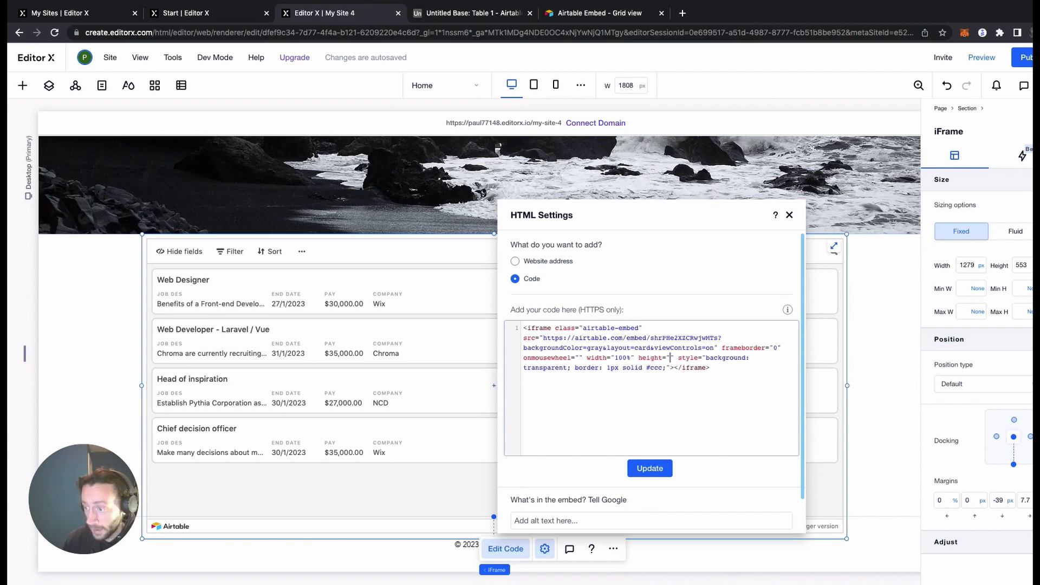
text(700)
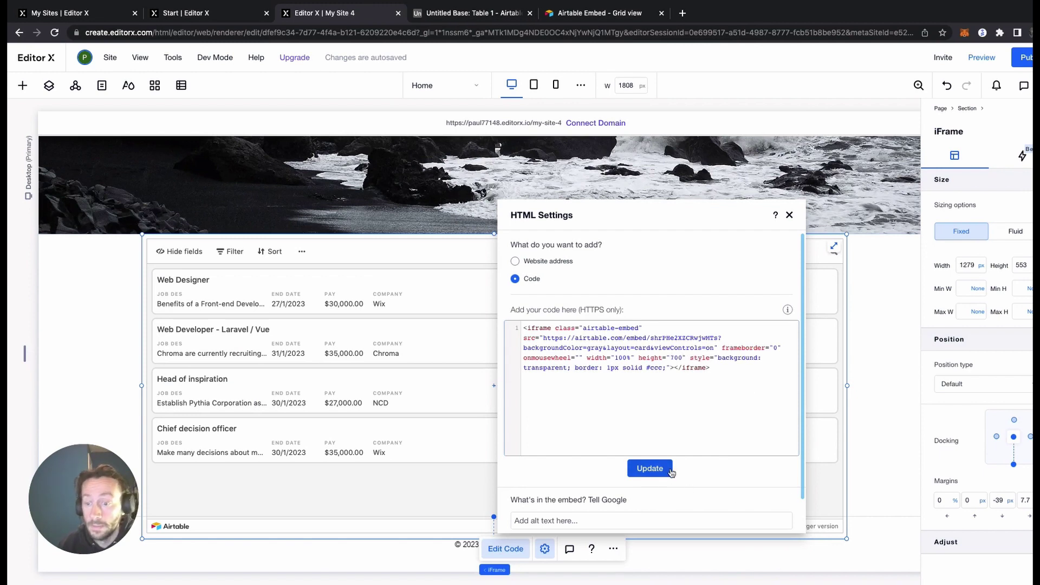
click(650, 469)
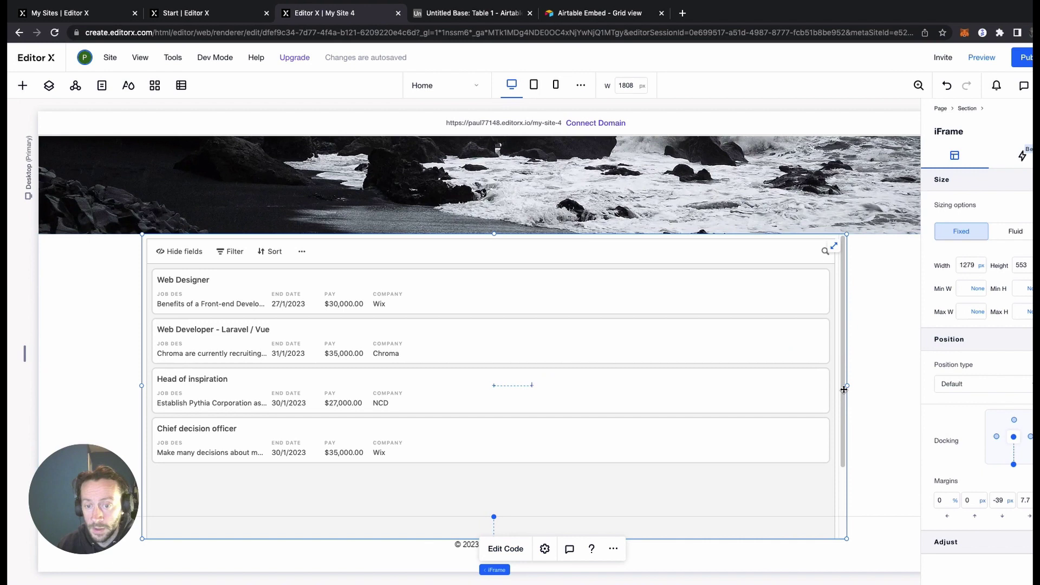
drag(843, 389, 581, 321)
click(644, 314)
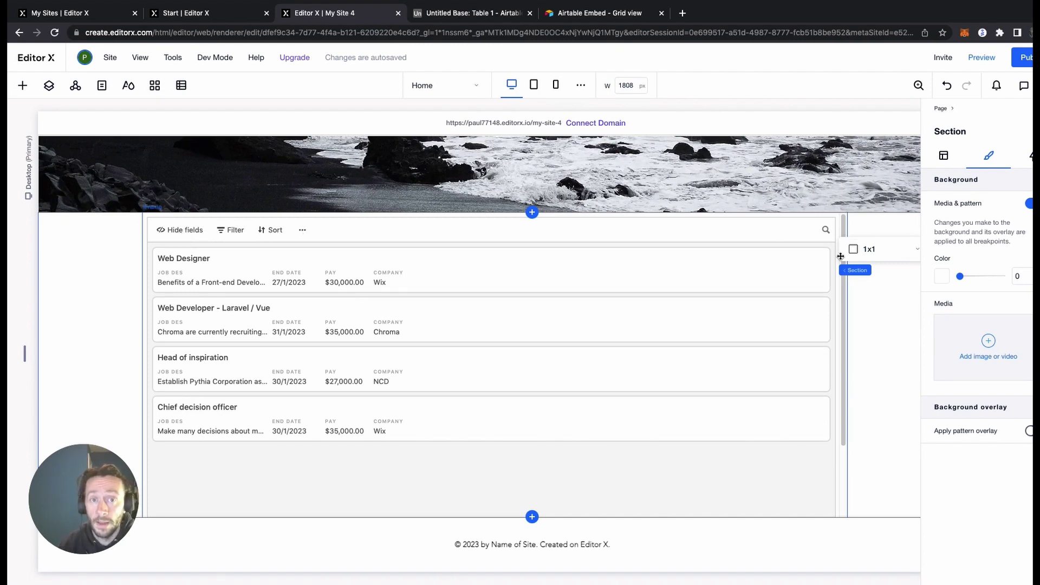
Preview the site and test a 'Job title contains Web' filter on the job list, then clear it
click(981, 57)
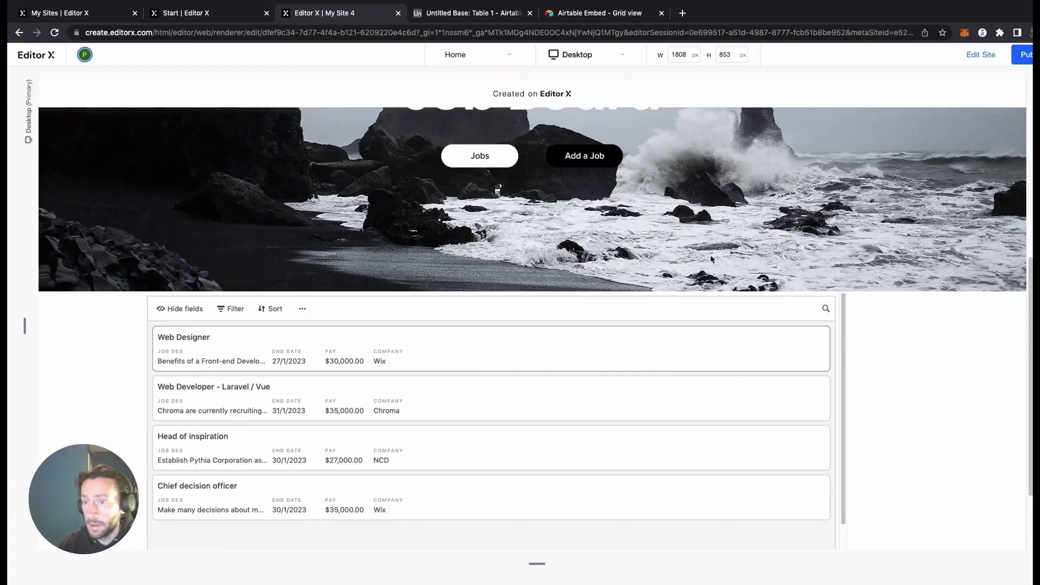
scroll(755, 267, down, 6)
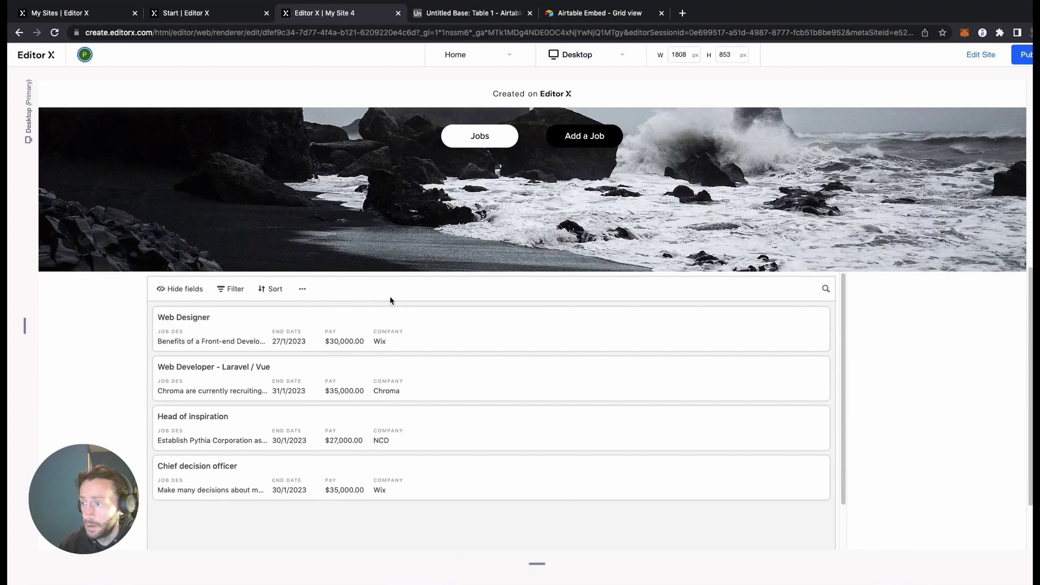
click(231, 291)
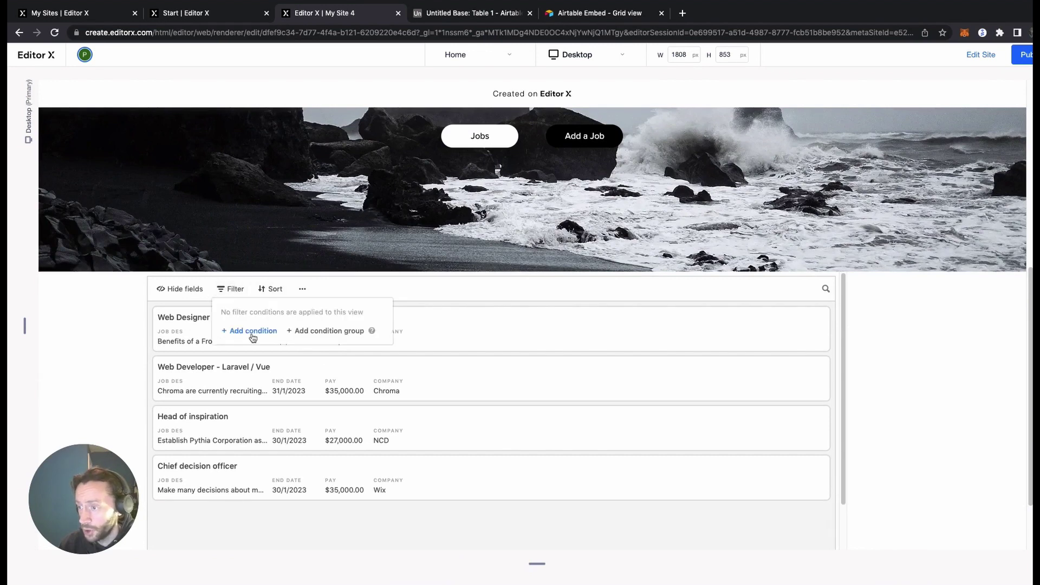
click(269, 329)
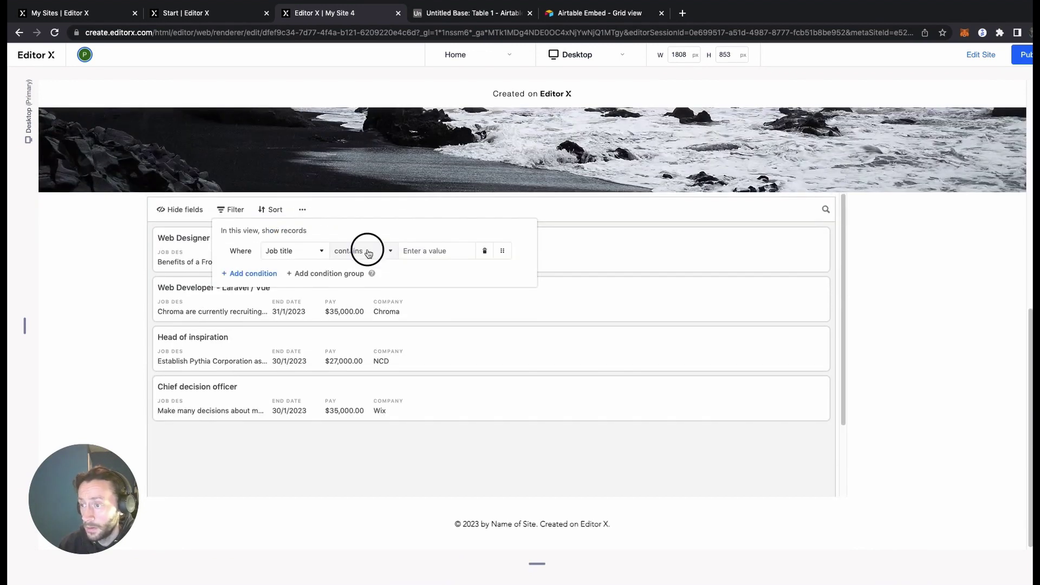
click(368, 252)
click(430, 251)
text(Web)
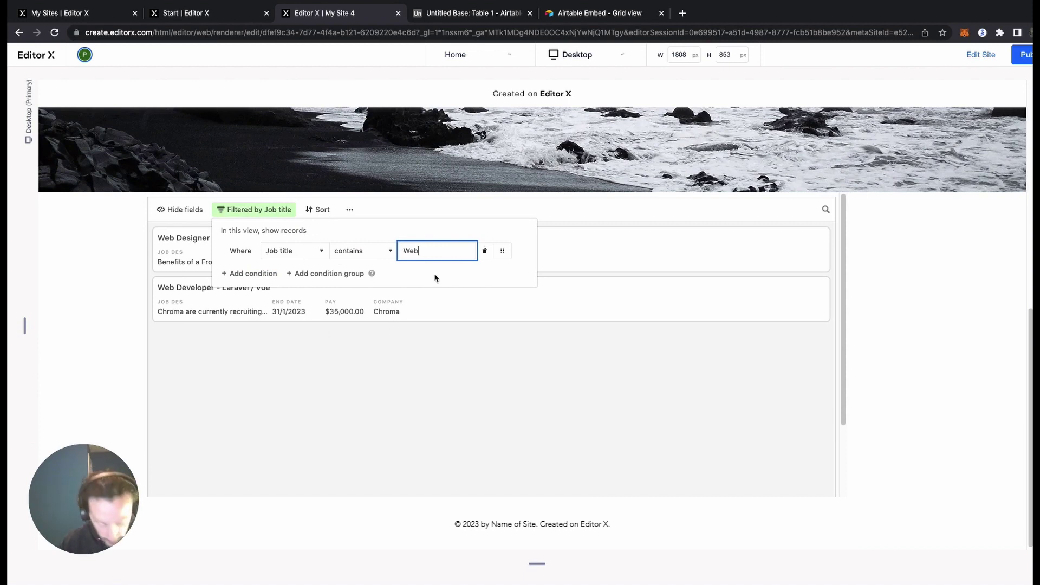
key(BackSpace)
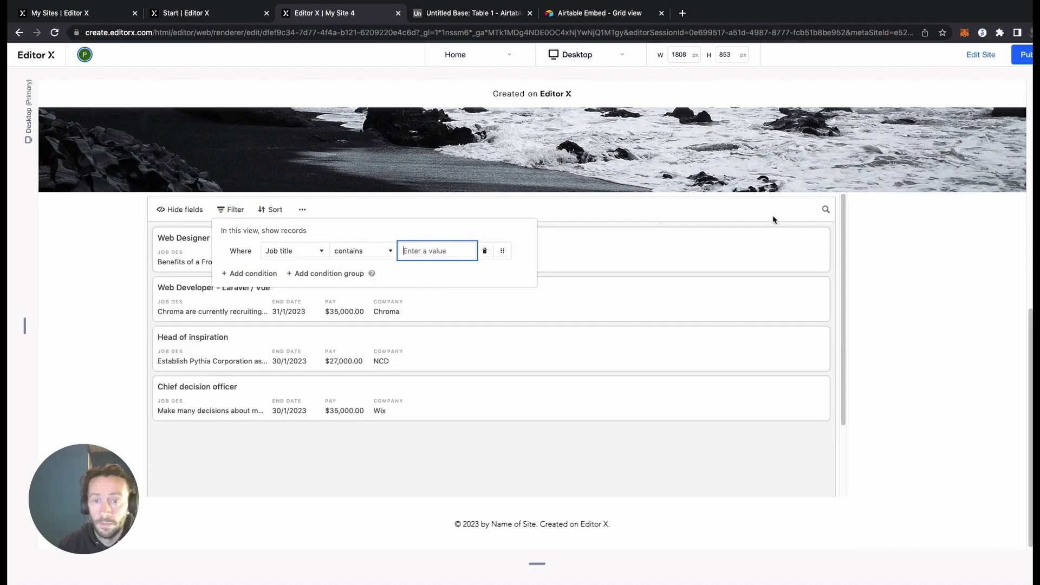
Sort the embedded job list by Pay, highest to lowest, replacing the Job title sort
click(276, 210)
click(293, 272)
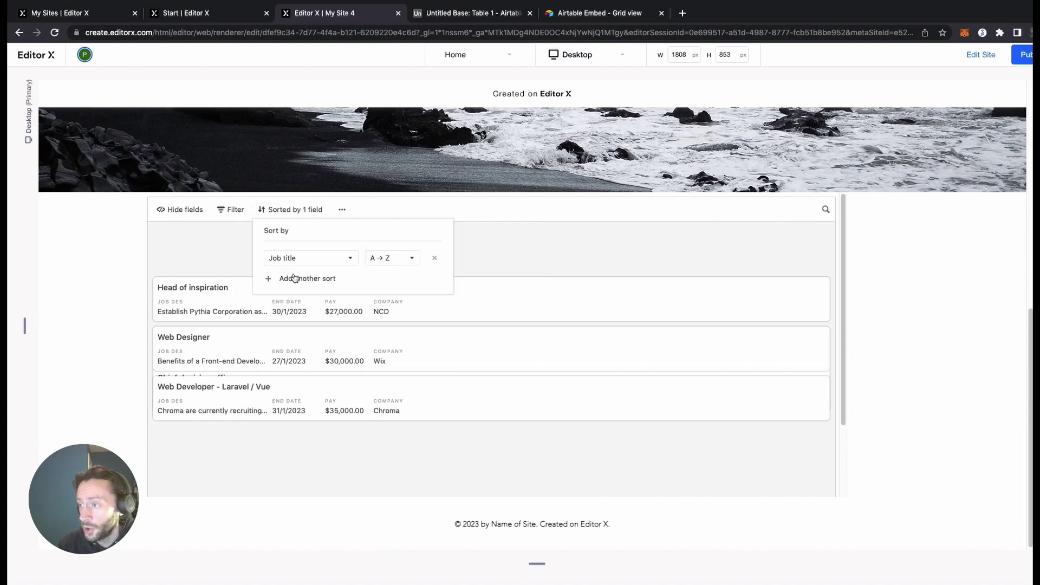
click(305, 211)
click(306, 212)
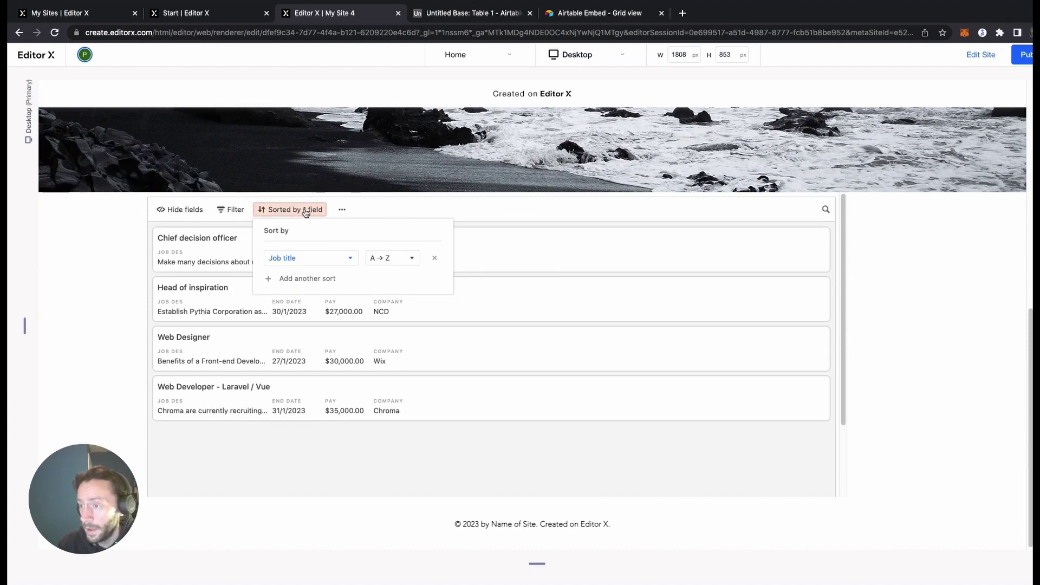
click(434, 258)
click(302, 320)
click(343, 341)
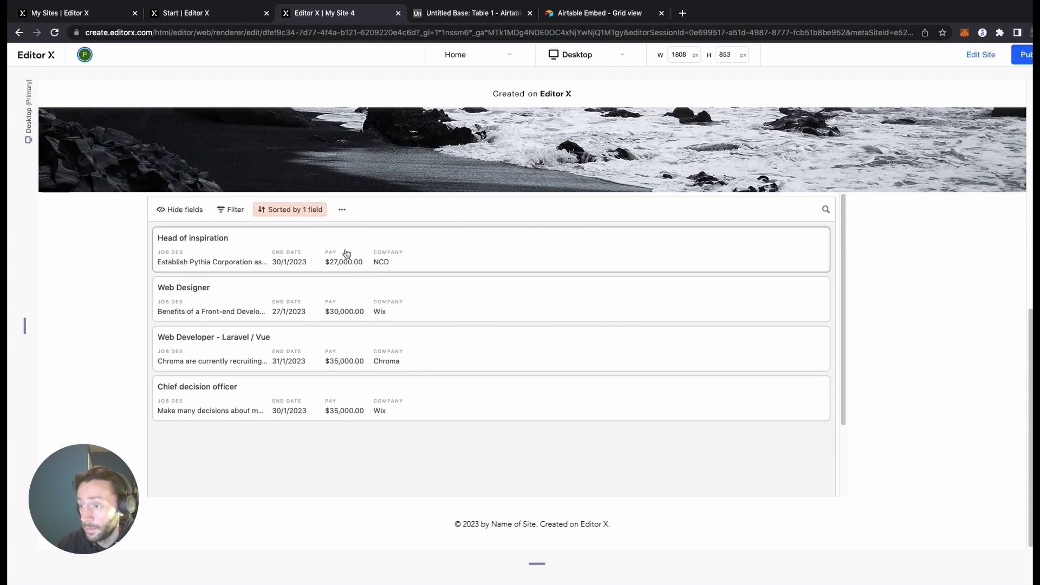
click(312, 210)
click(379, 255)
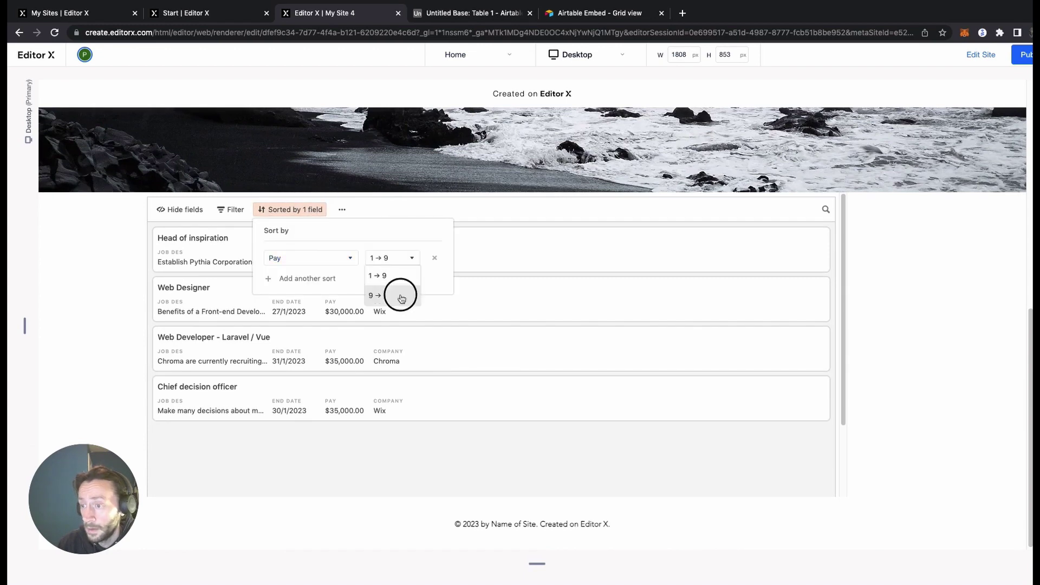
click(399, 292)
click(452, 434)
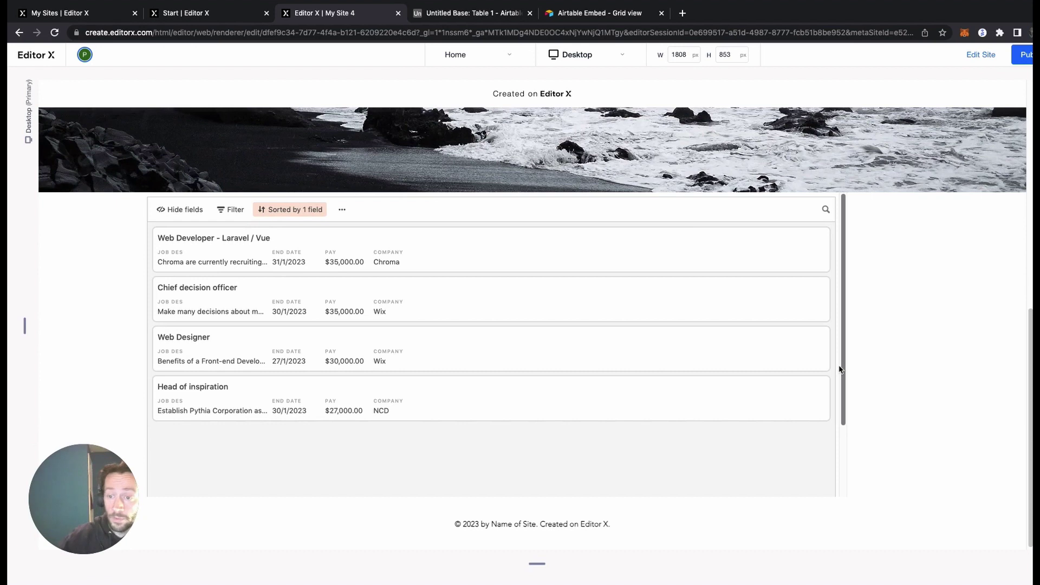
scroll(844, 372, down, 1)
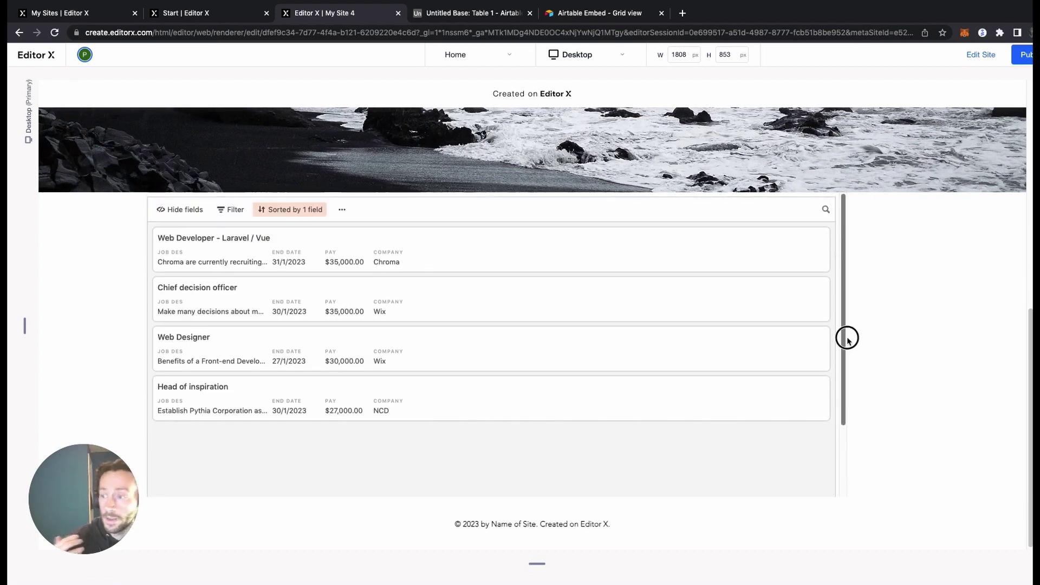
Inspect the Web Developer - Laravel / Vue job record, close it and return to the top
click(399, 260)
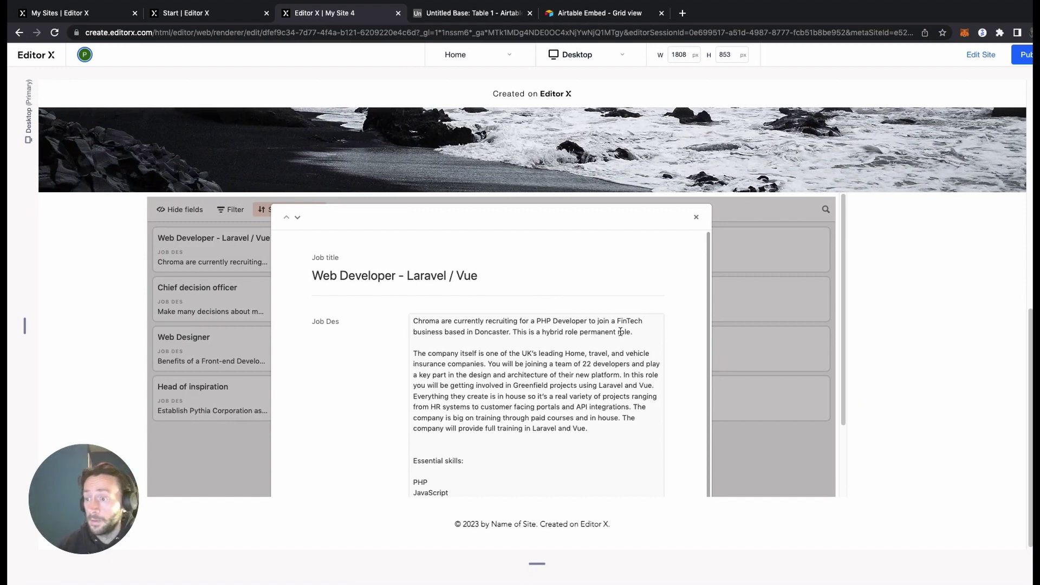
scroll(621, 332, down, 2)
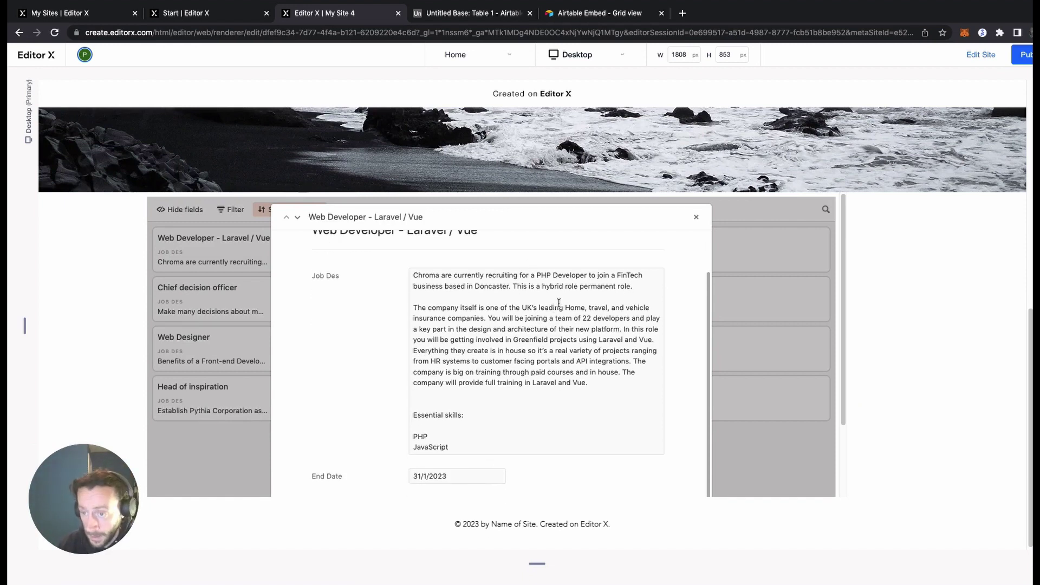
scroll(558, 302, up, 2)
scroll(559, 302, down, 2)
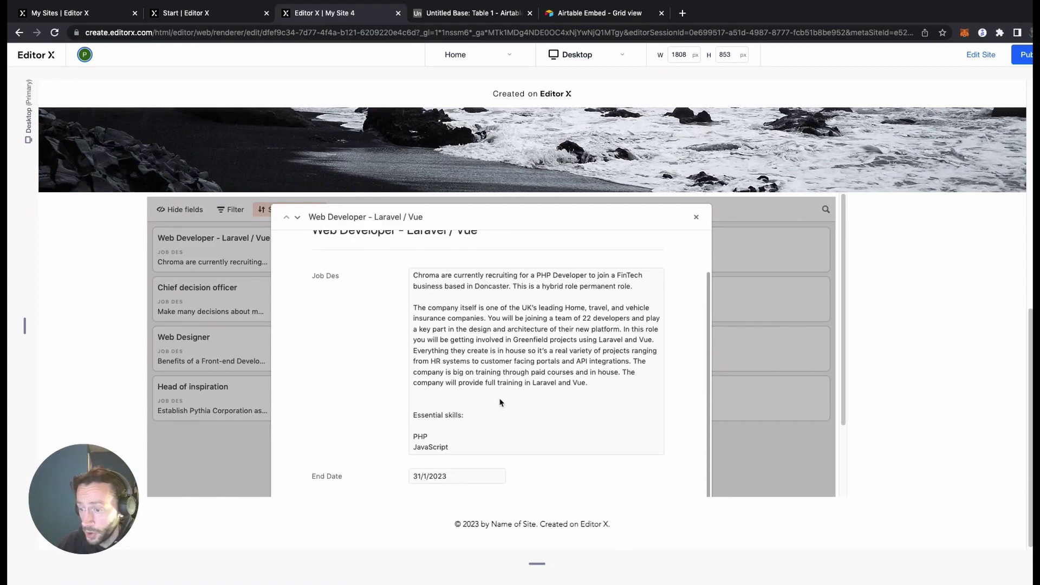
scroll(598, 345, up, 2)
scroll(598, 345, down, 2)
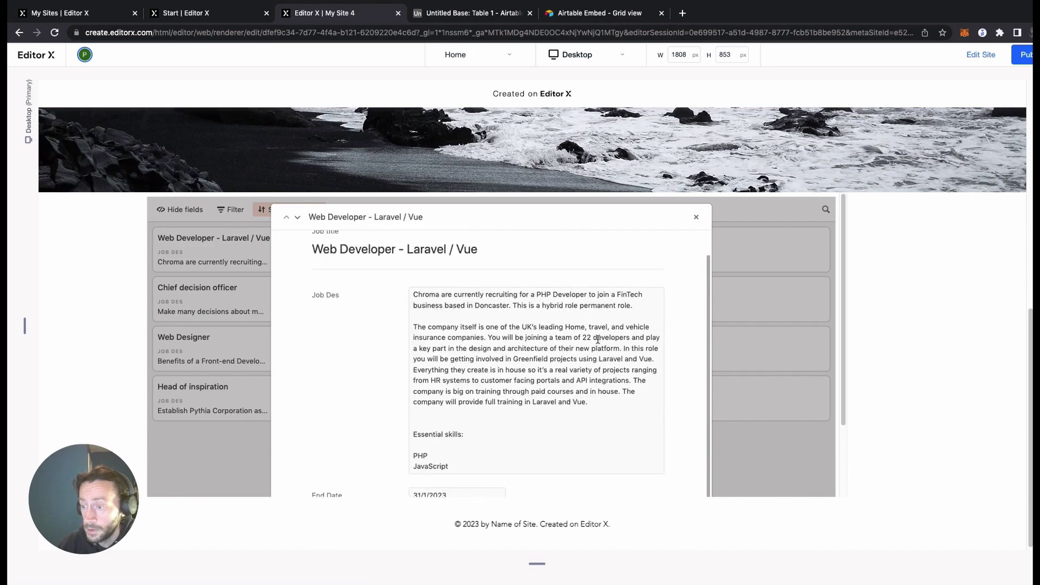
scroll(598, 345, up, 2)
click(699, 217)
click(432, 271)
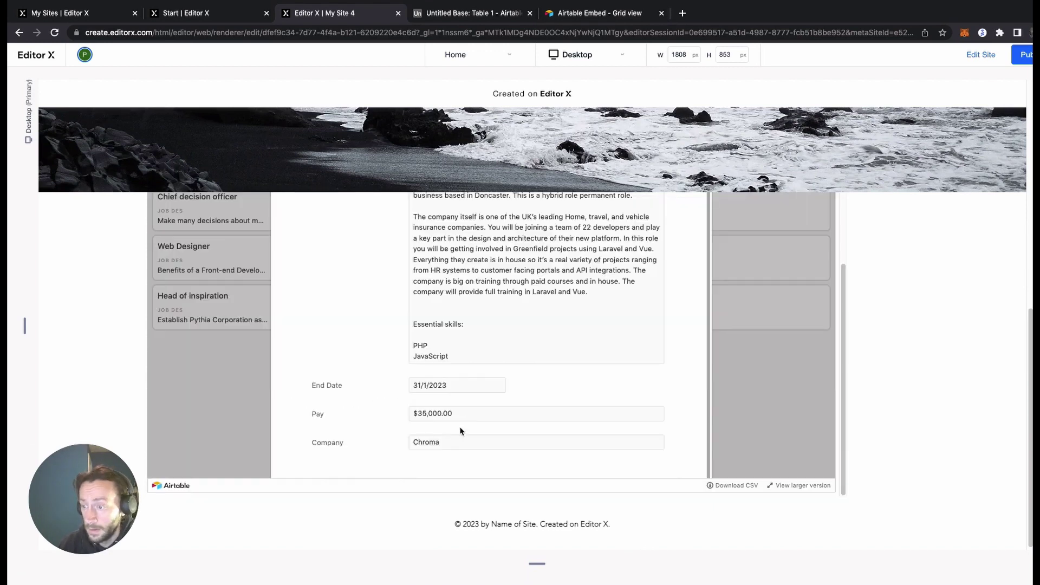
scroll(585, 319, up, 3)
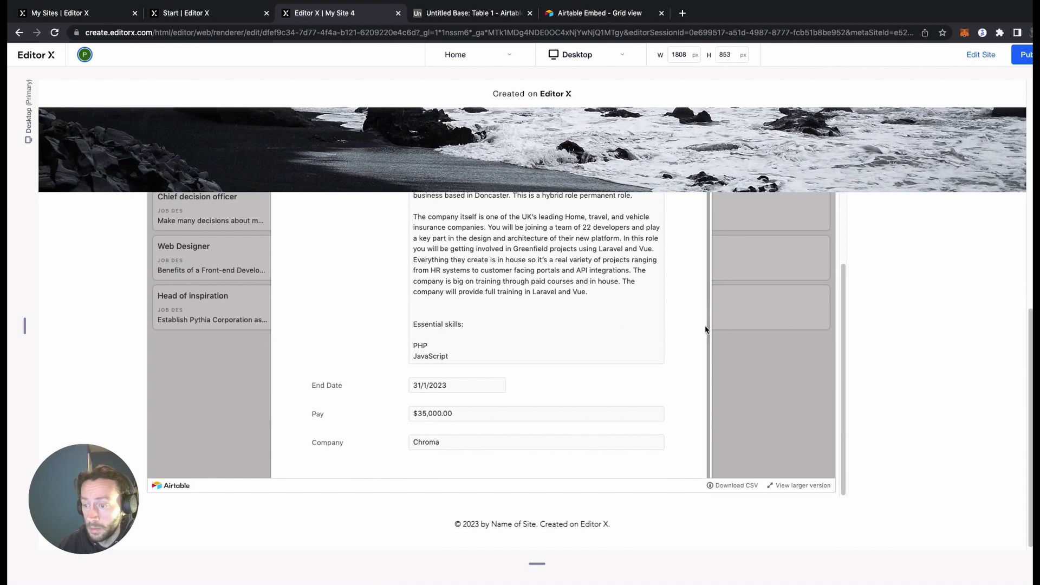
click(697, 221)
scroll(883, 265, up, 10)
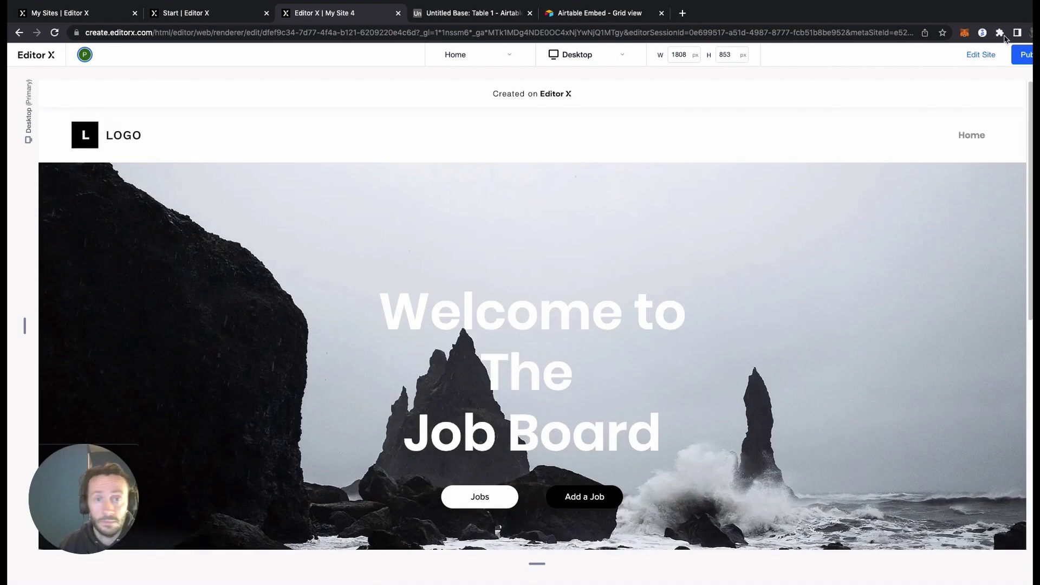
Leave preview and add a new blank page named 'Job Form' to the site
click(980, 55)
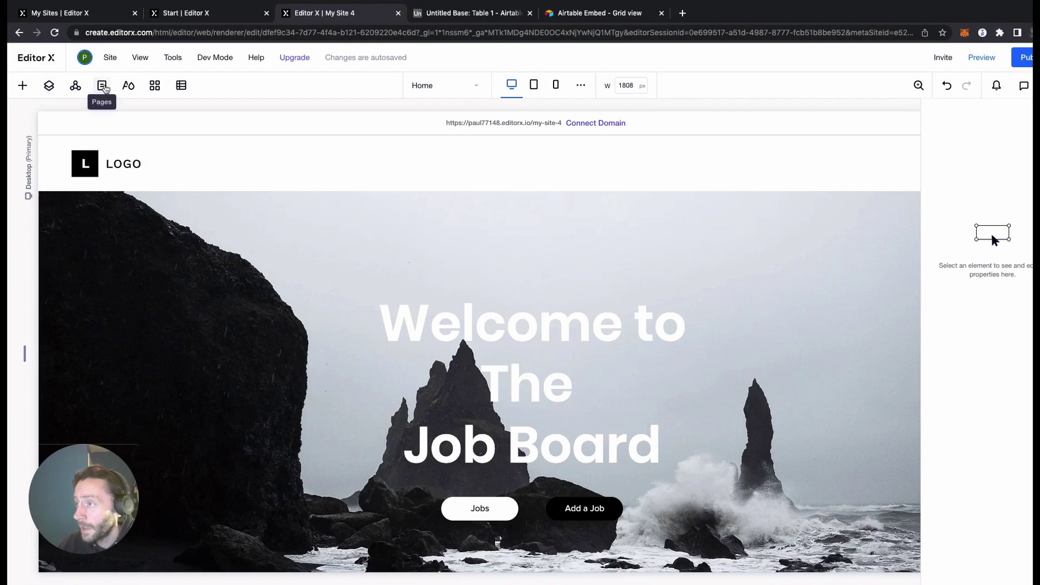
click(102, 85)
click(160, 148)
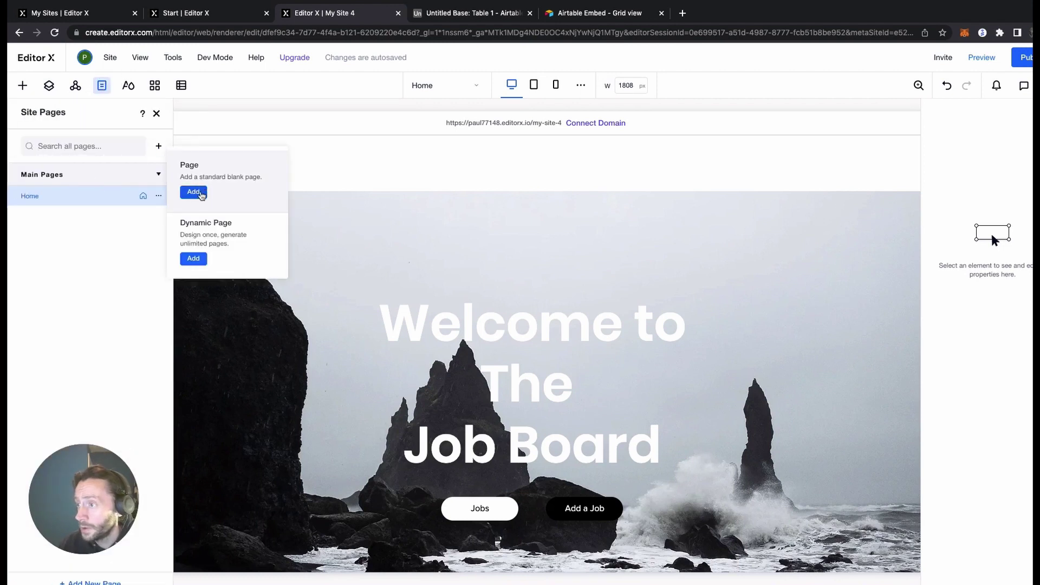
click(193, 192)
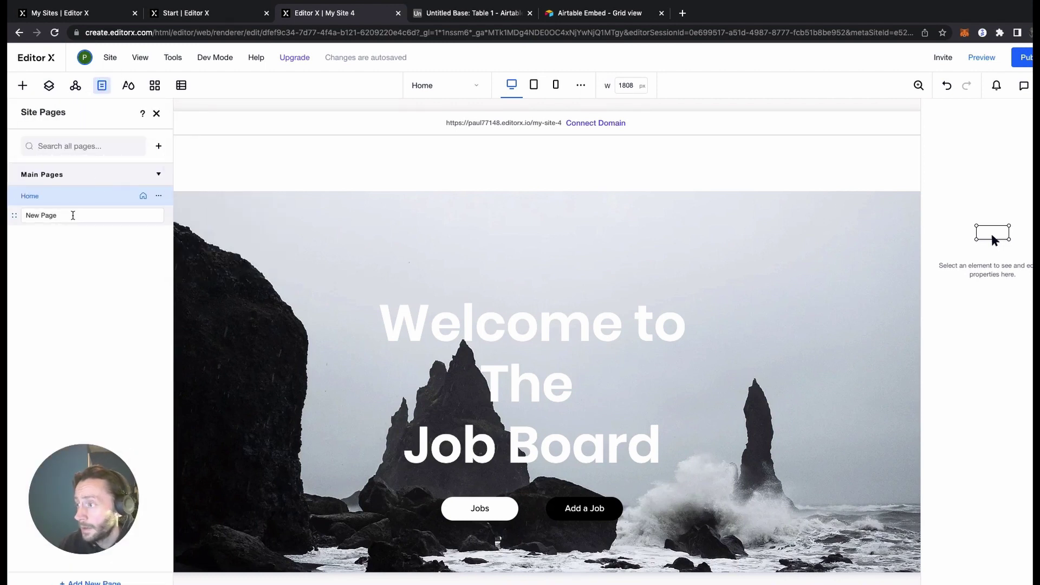
text(Job)
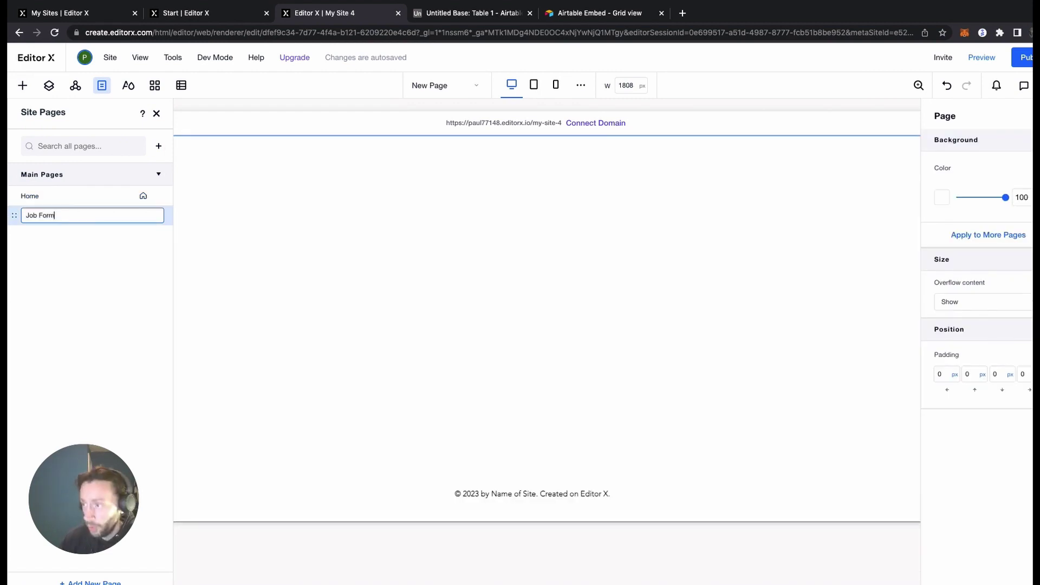
text( Form)
click(598, 187)
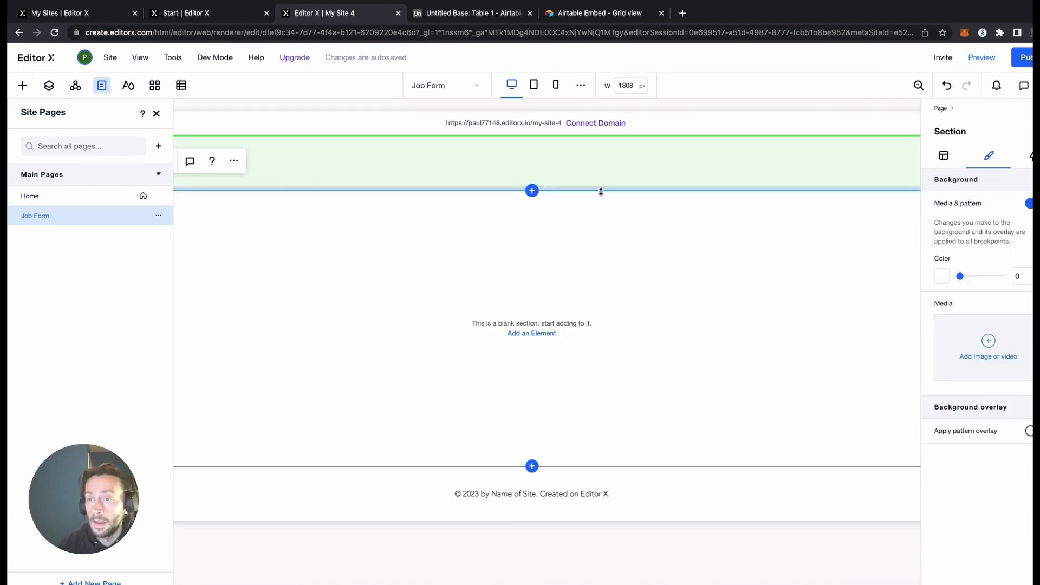
click(503, 12)
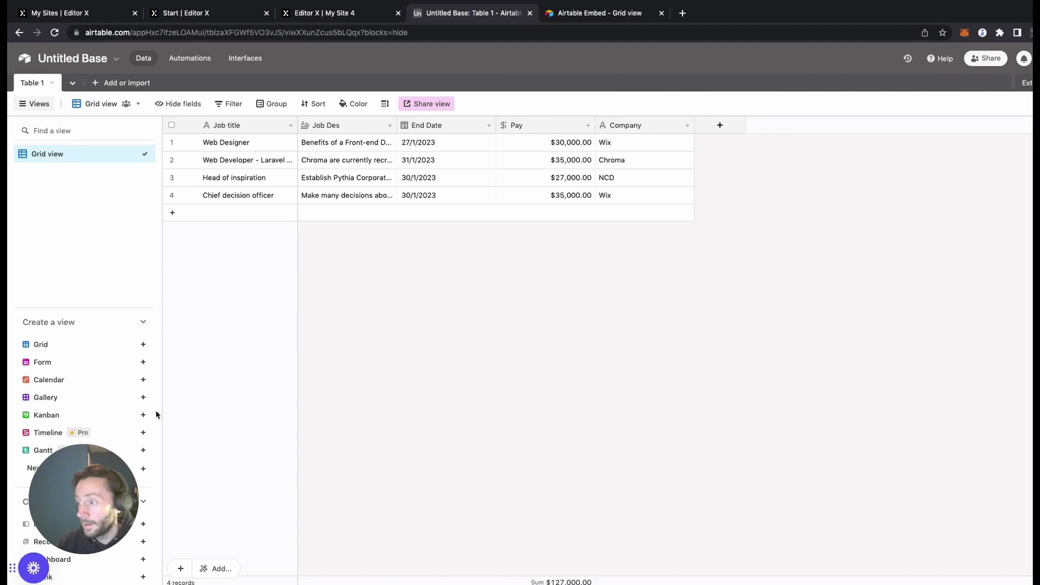
Add a Form view named 'Form' to the jobs table from the Create a view list
drag(90, 491, 976, 517)
click(744, 467)
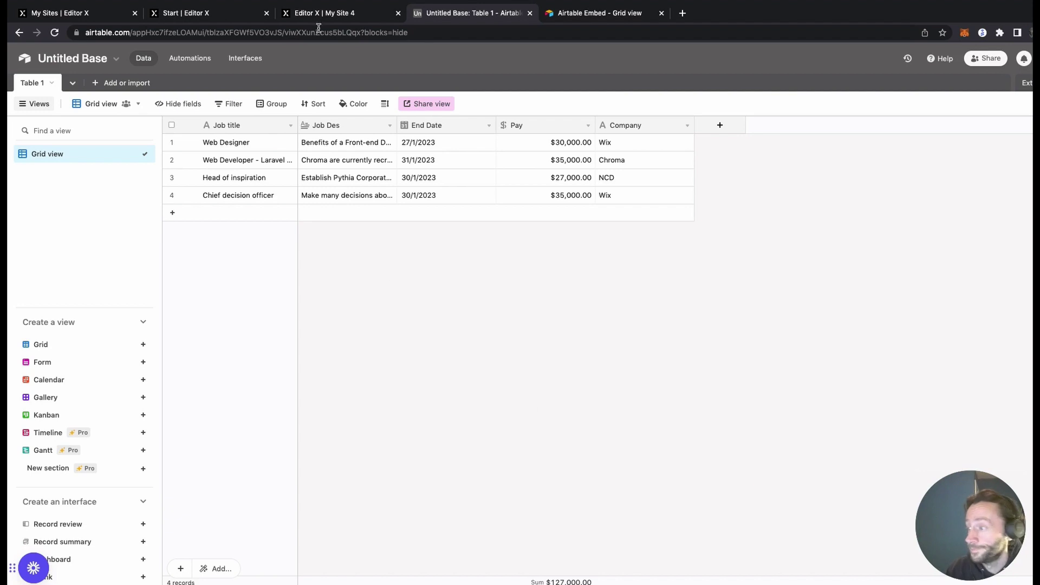
click(143, 362)
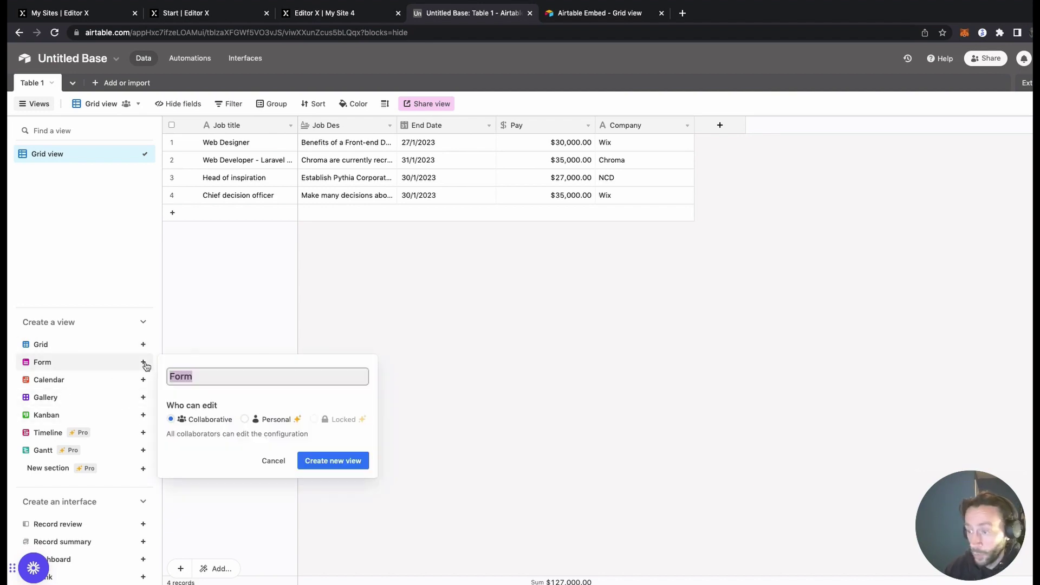
click(327, 460)
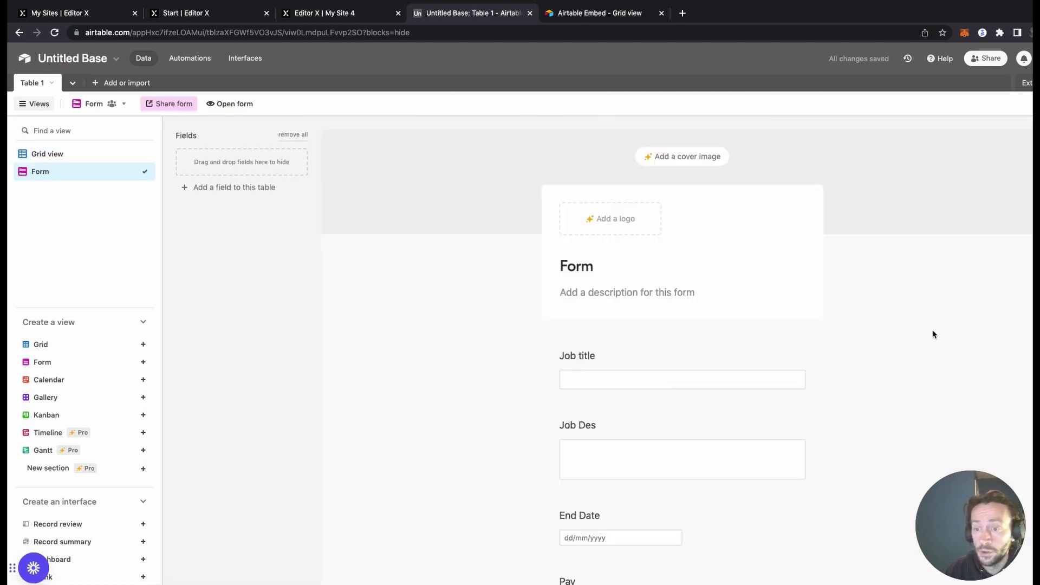
Try adding a cover image and logo to the form, dismissing both upgrade prompts
scroll(934, 334, down, 6)
scroll(931, 323, up, 6)
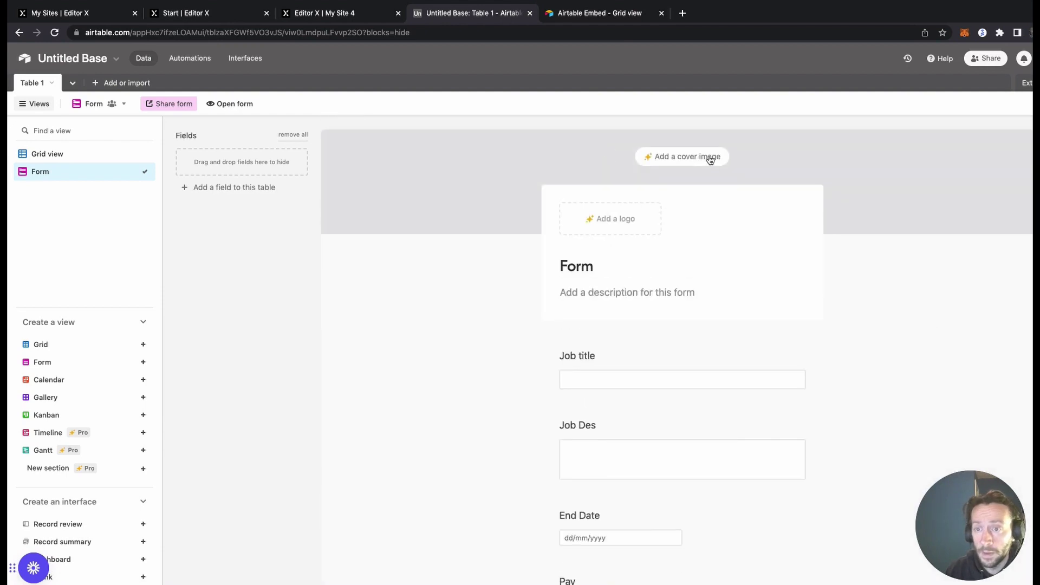
click(710, 158)
click(864, 243)
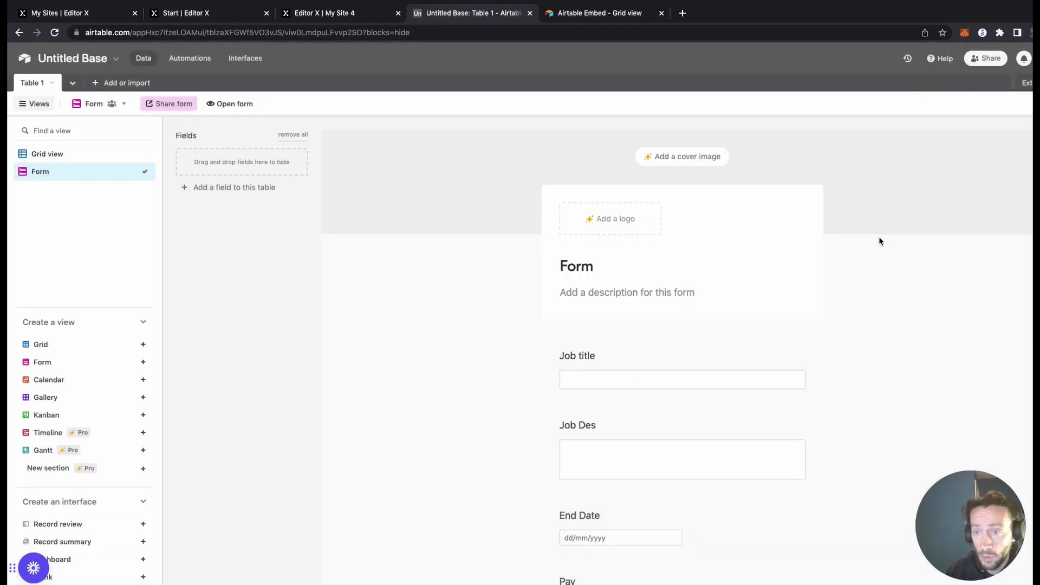
click(610, 218)
click(862, 268)
scroll(863, 268, down, 8)
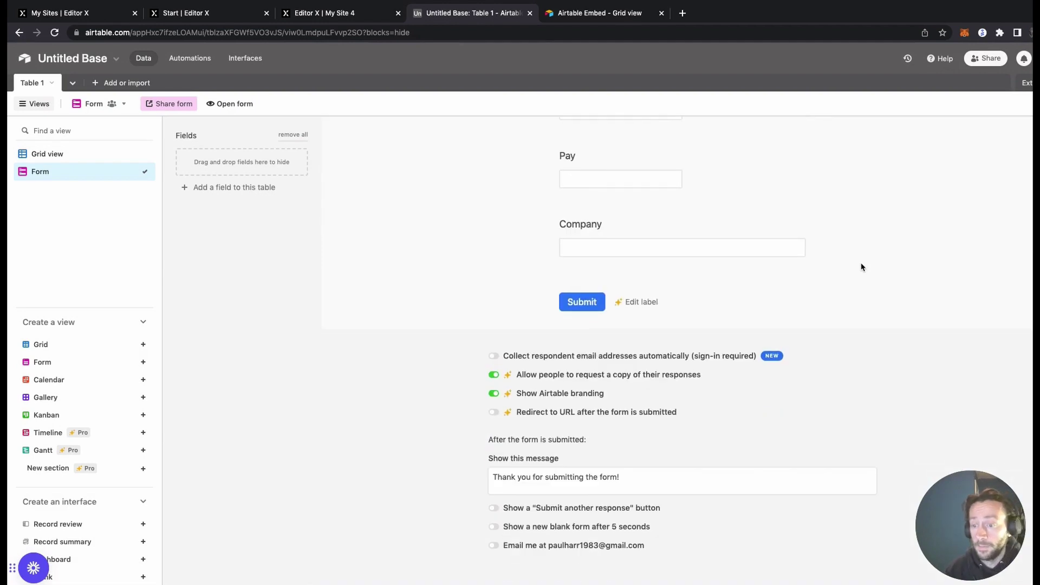
scroll(877, 320, up, 6)
scroll(877, 321, down, 4)
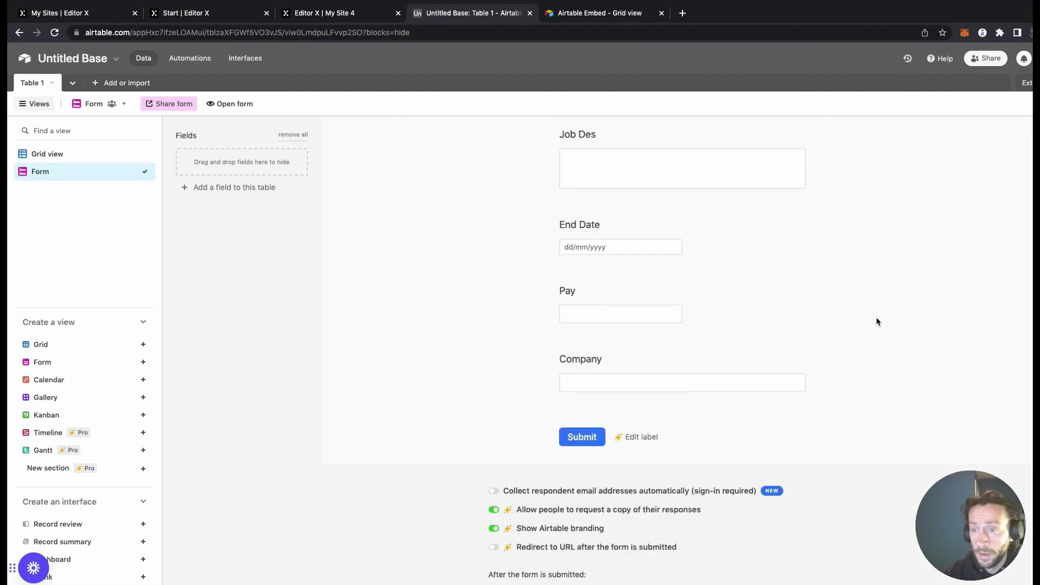
scroll(877, 321, up, 5)
scroll(655, 366, down, 4)
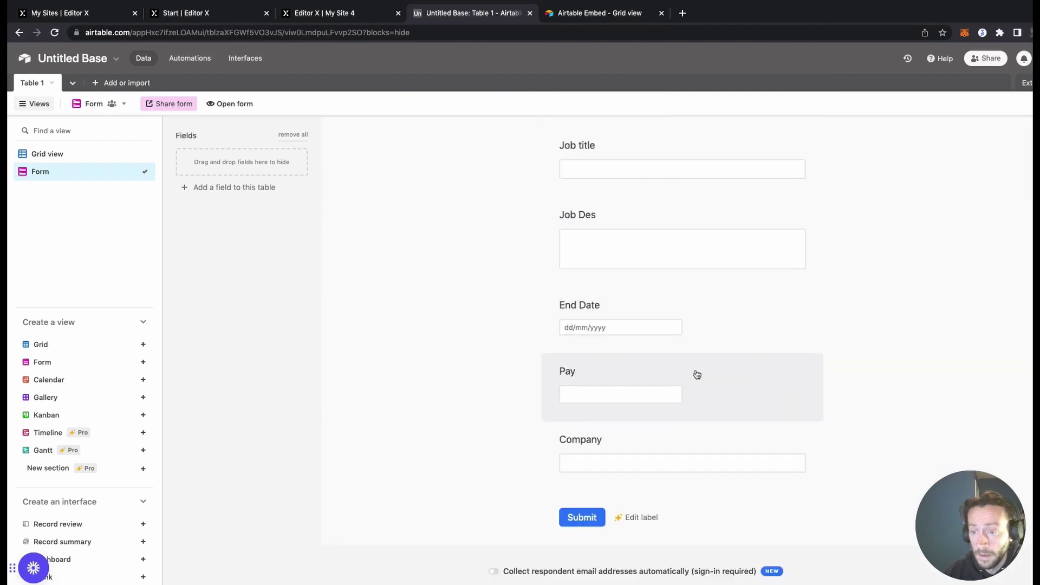
Move the Company field to sit directly below Job Des in the form
drag(705, 436, 239, 233)
drag(250, 160, 706, 318)
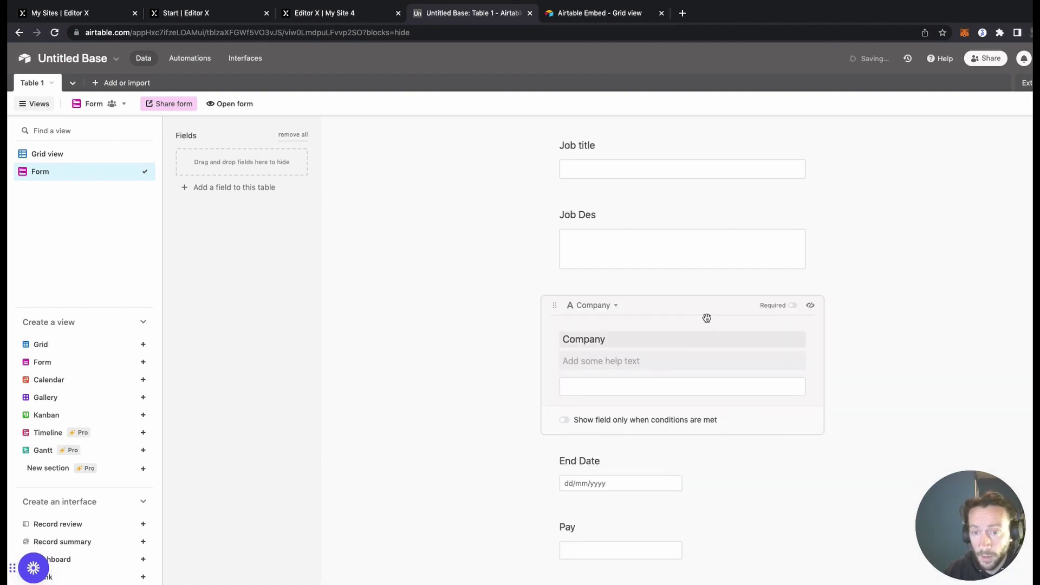
scroll(815, 304, up, 4)
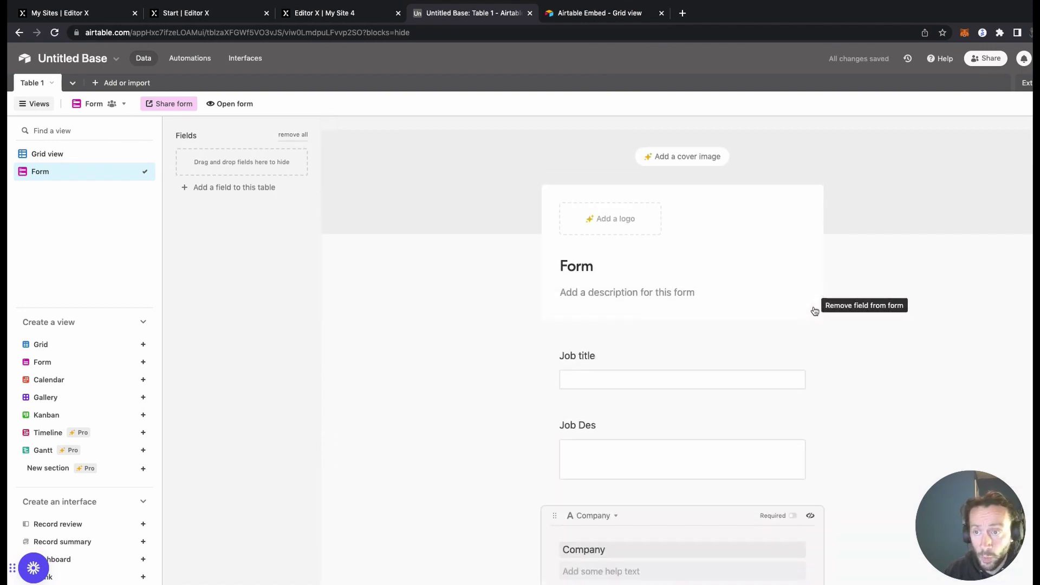
Make the Job title and Pay fields required
click(782, 356)
click(793, 357)
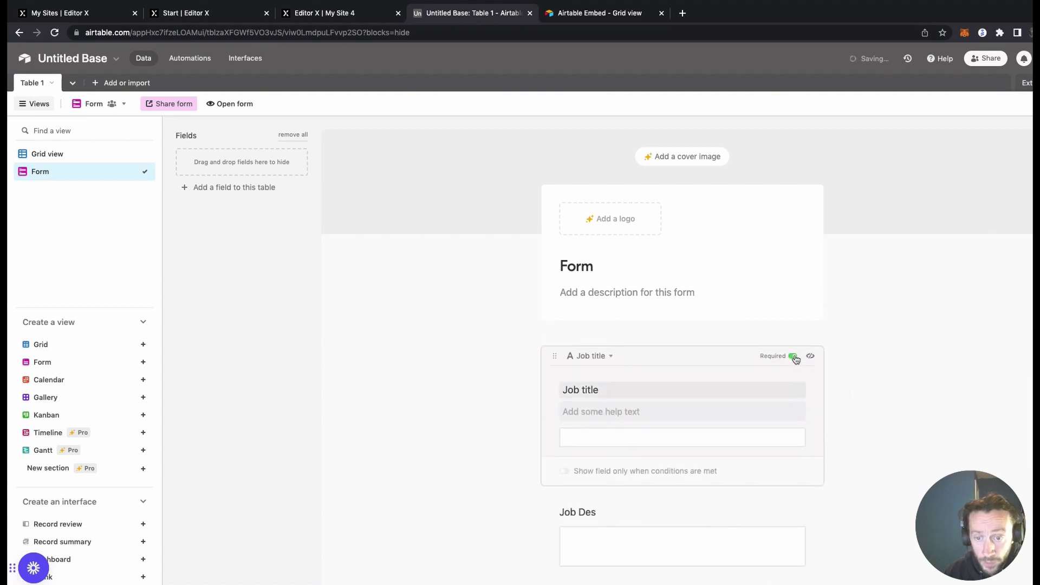
scroll(860, 391, down, 6)
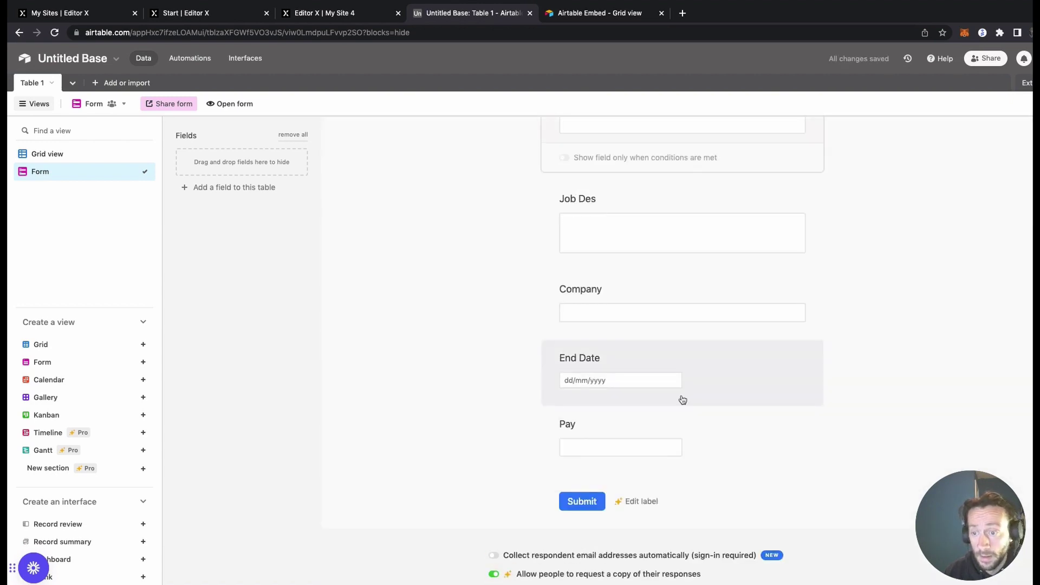
click(793, 356)
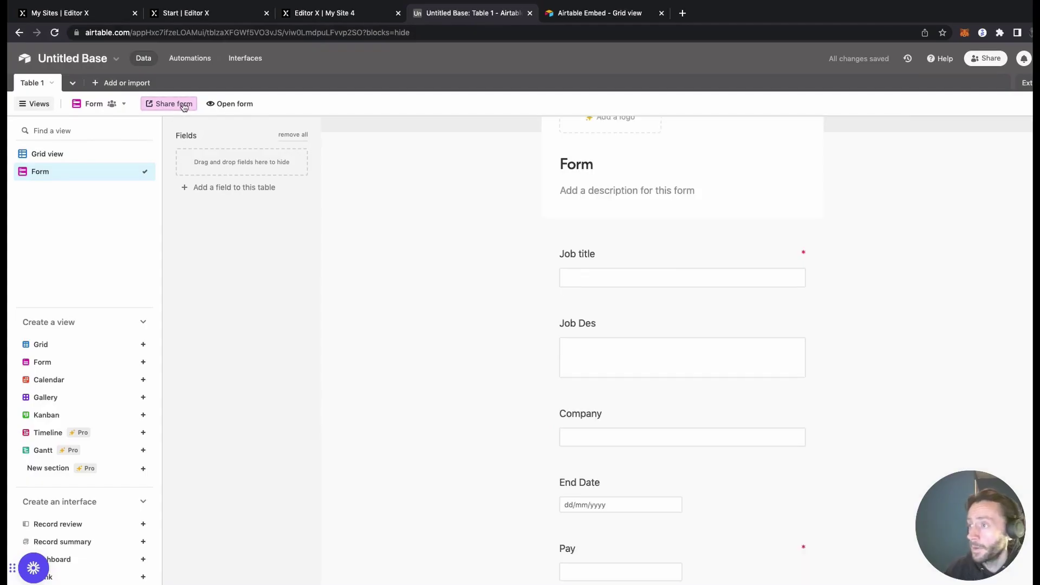
Open the form's embed options, turn on Autosize height and select the embed code
click(184, 105)
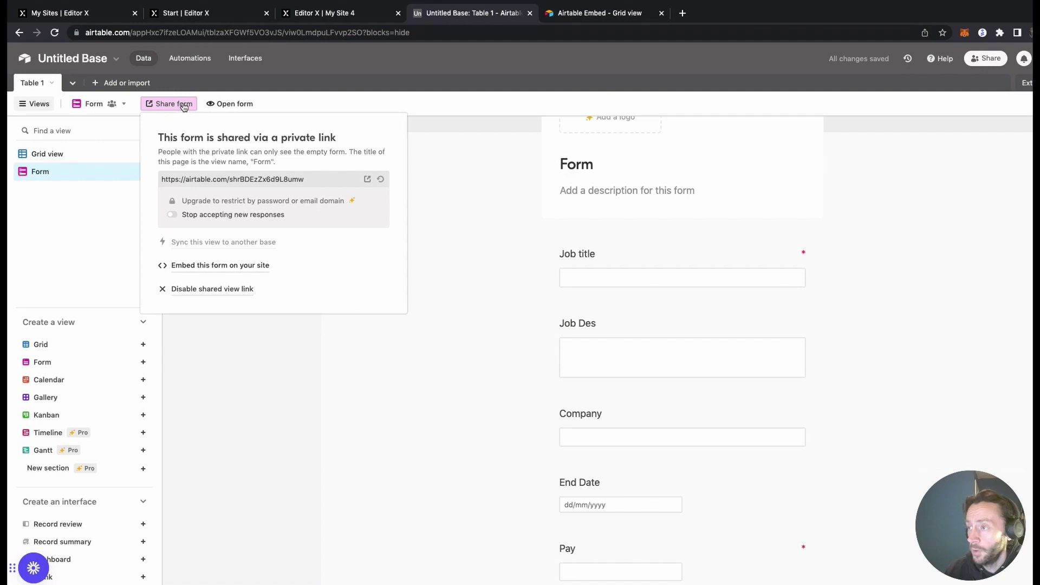
click(236, 267)
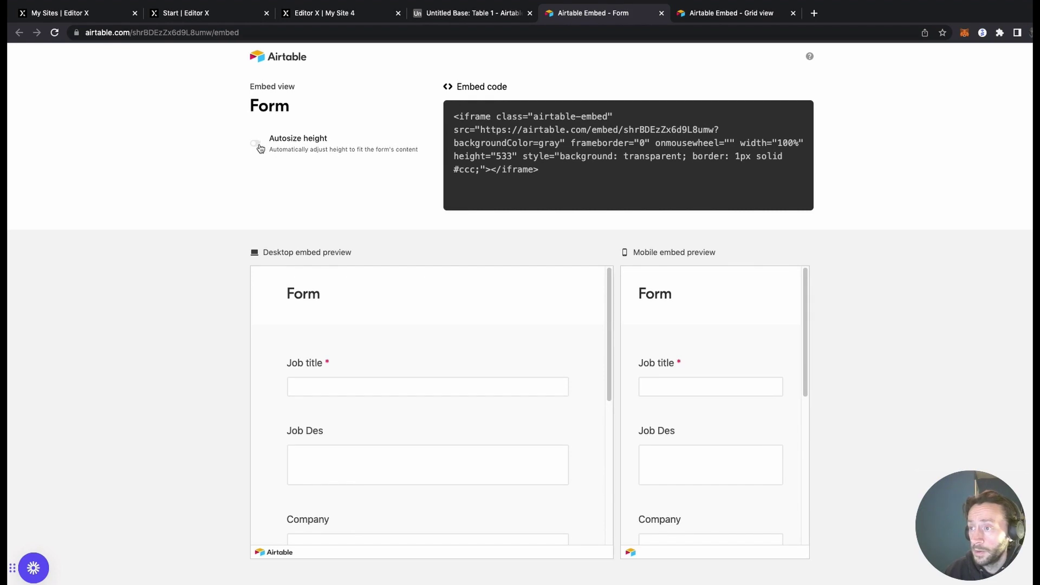
click(255, 144)
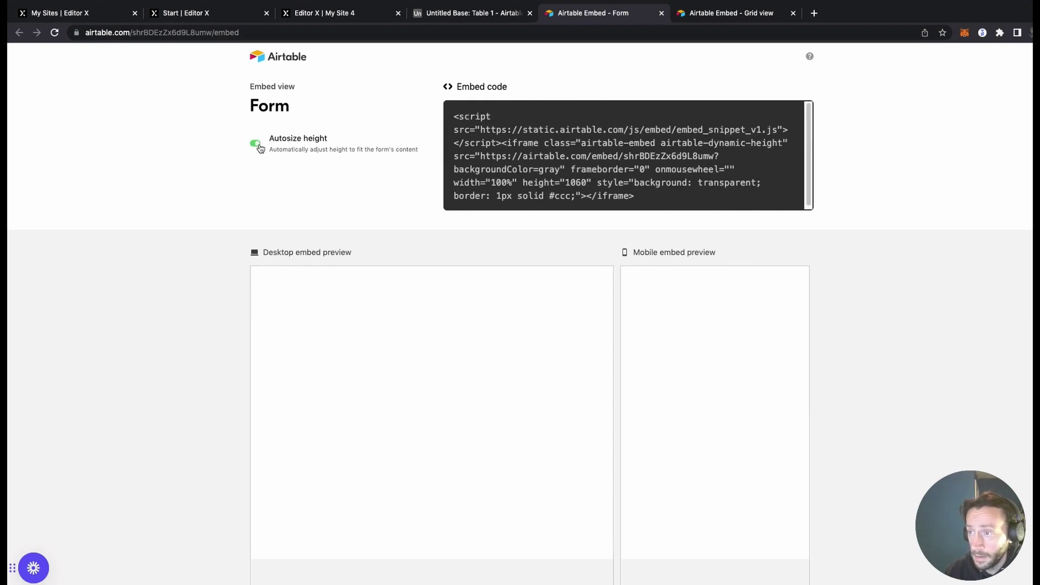
click(623, 182)
key(super+c)
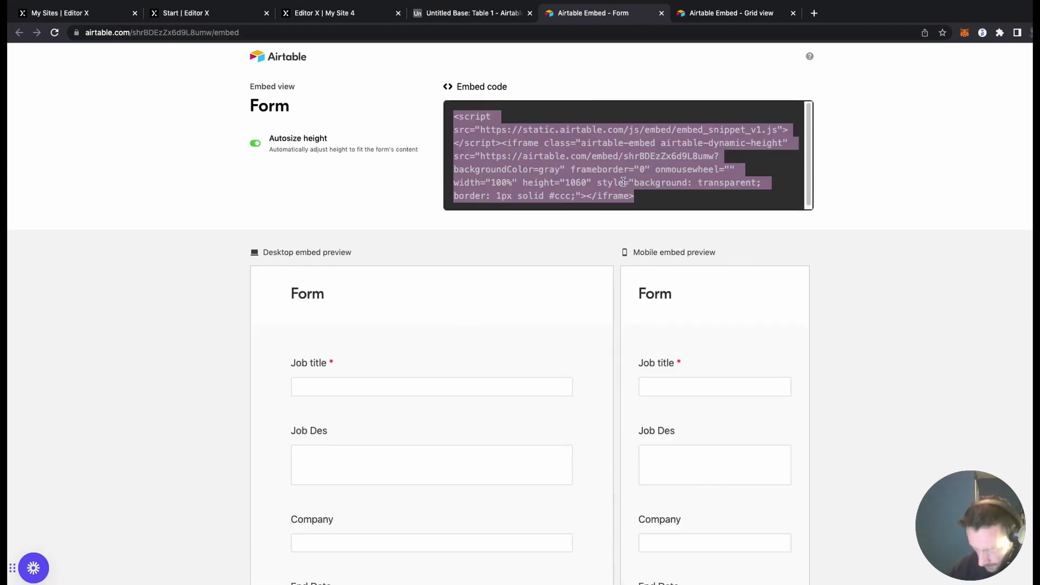
Place an Embed Code element on the Job Form section and apply the pasted Airtable form snippet
key(super+3)
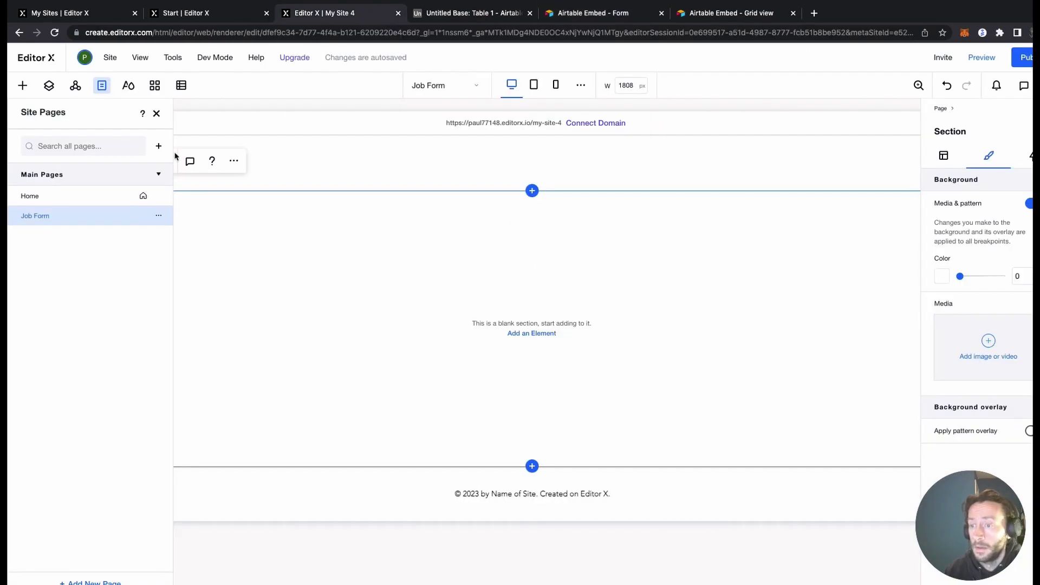
click(23, 86)
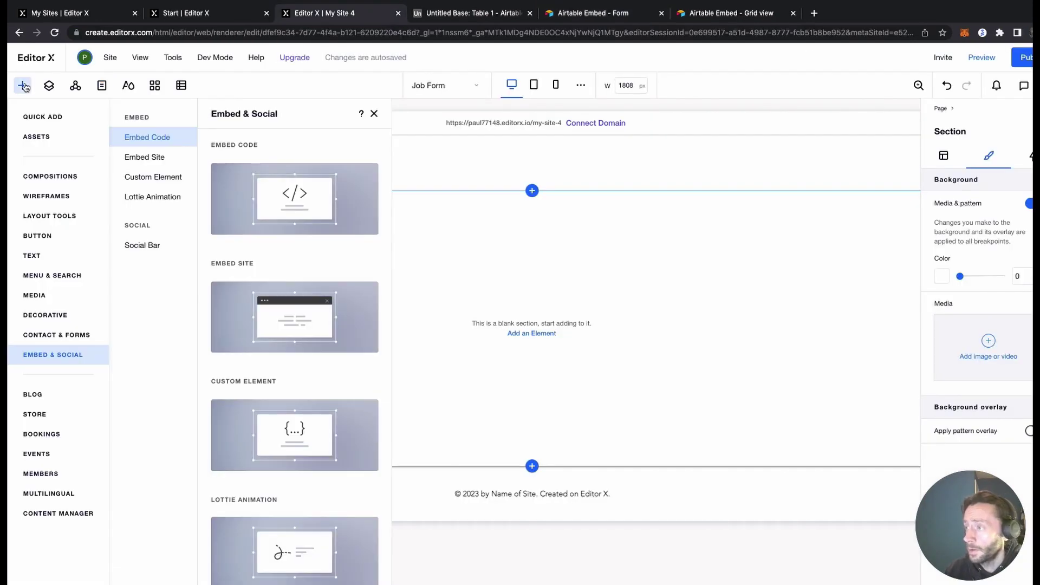
drag(314, 205, 441, 232)
click(432, 227)
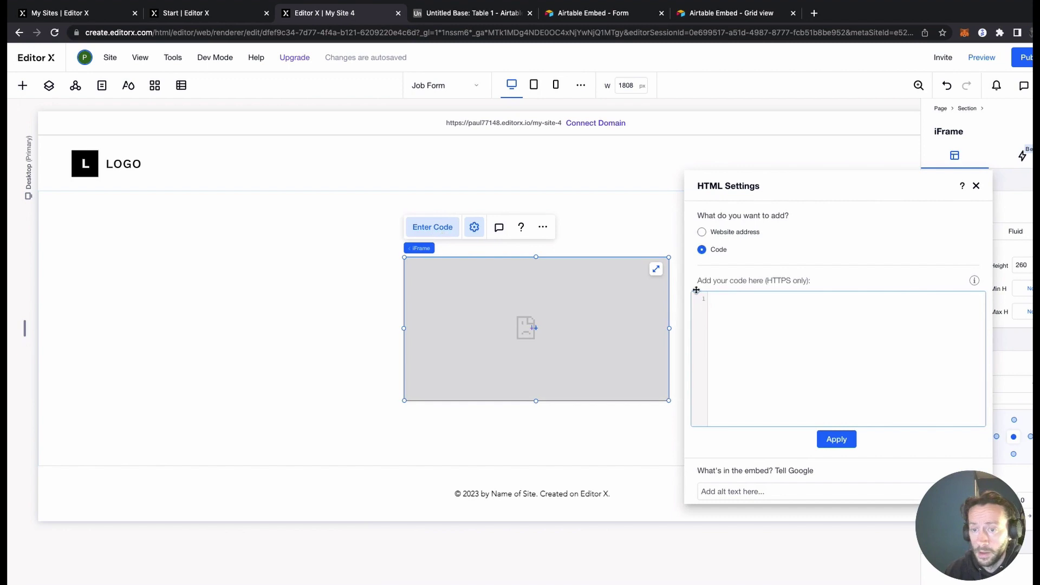
key(super+v)
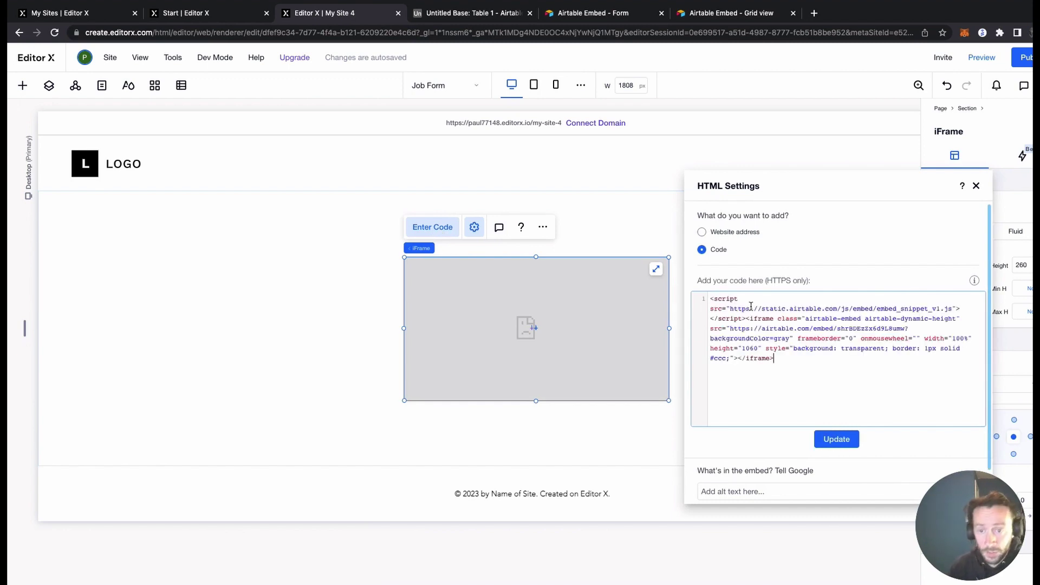
click(845, 441)
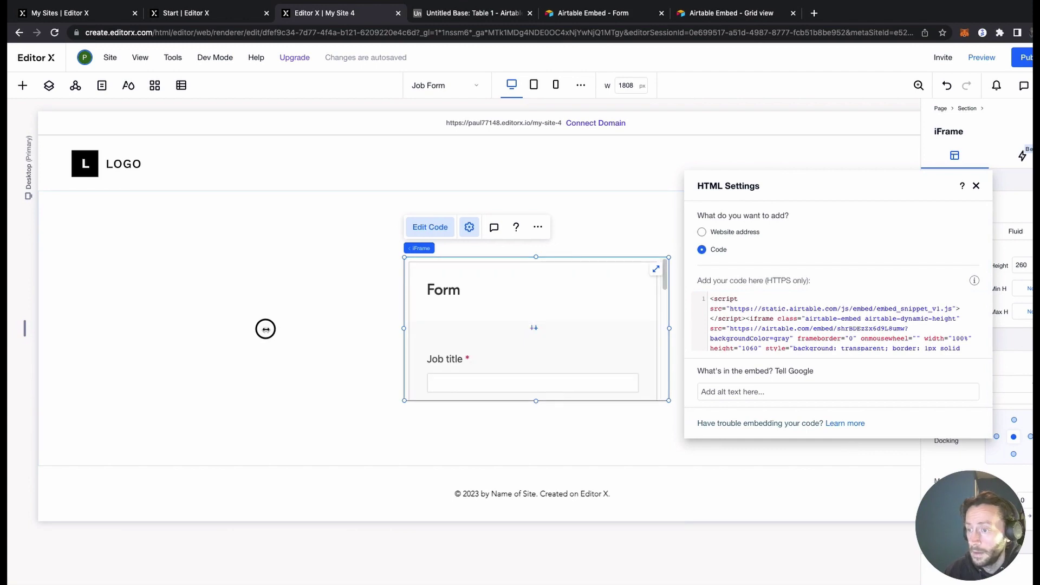
click(212, 326)
Enlarge the embedded form iFrame to about 1223 × 1031 px across the section
drag(212, 326, 200, 325)
drag(531, 477, 520, 581)
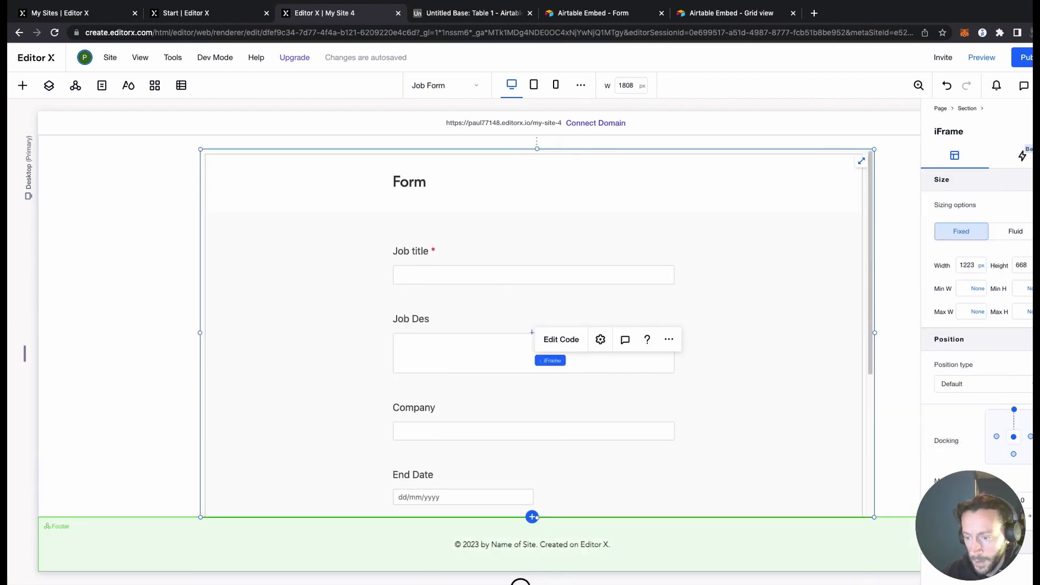
click(122, 341)
click(419, 310)
scroll(866, 352, up, 5)
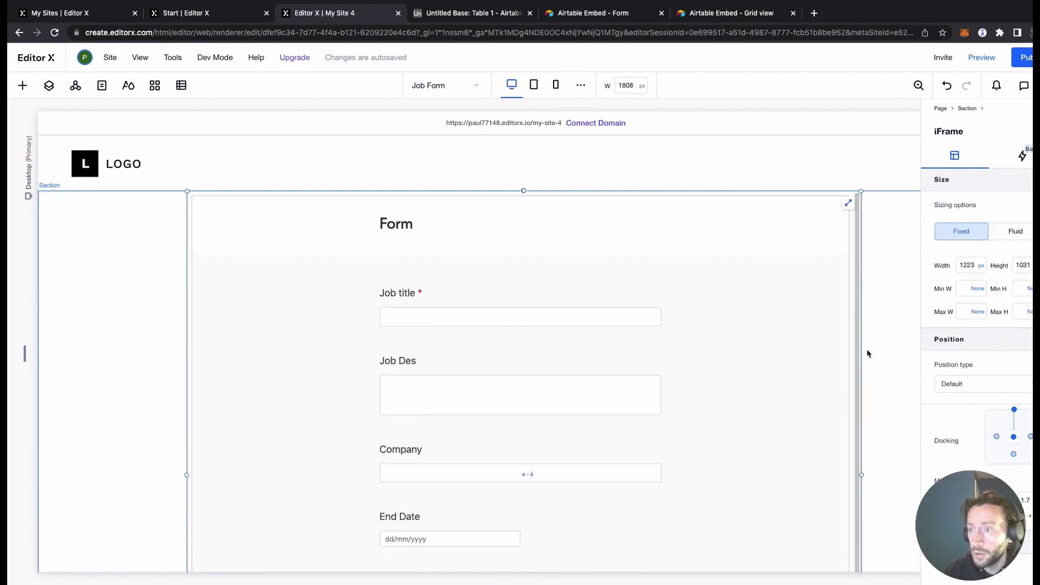
scroll(867, 353, down, 4)
scroll(867, 353, up, 2)
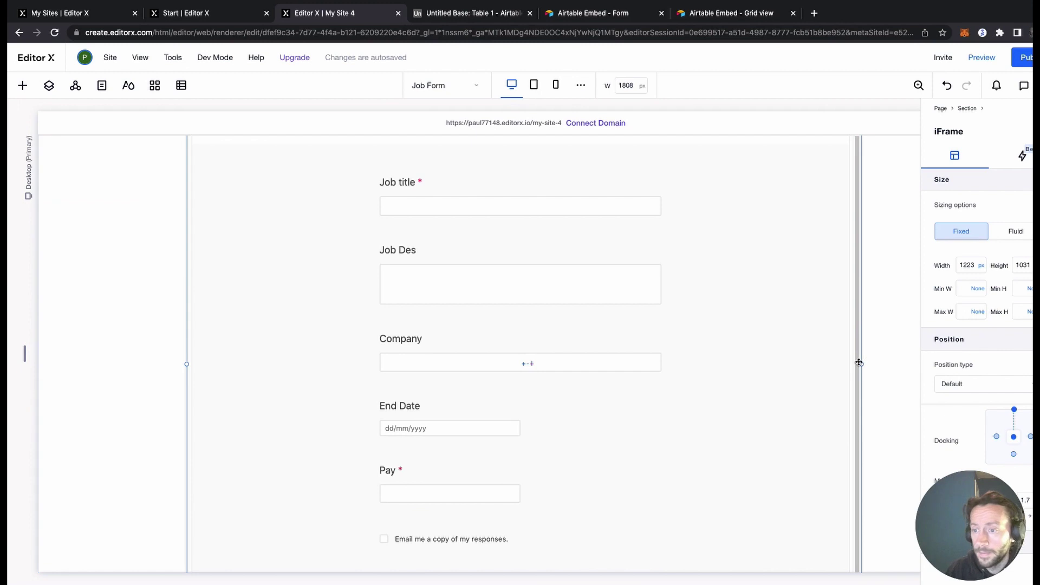
scroll(858, 362, up, 2)
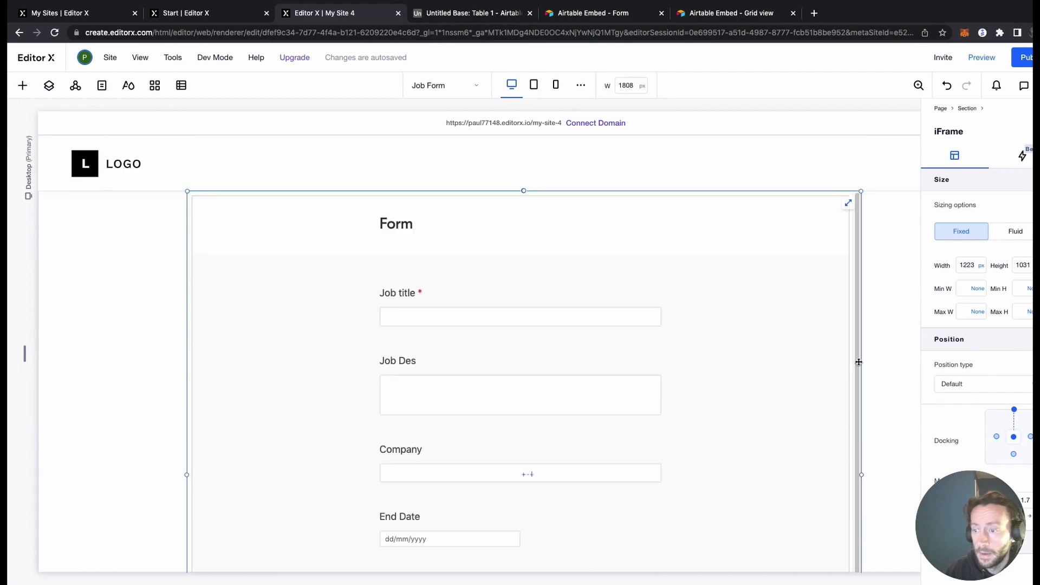
In preview, enter Job title 'Video Creator', Job Des 'creates awesome vids' and Company 'NCD'
click(985, 60)
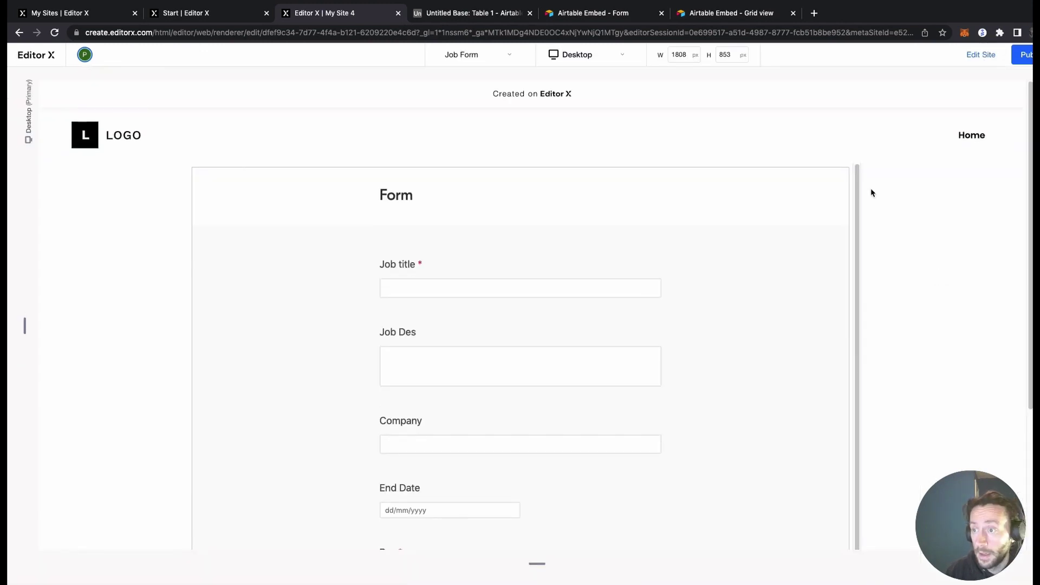
scroll(891, 217, down, 4)
scroll(889, 217, up, 4)
click(424, 287)
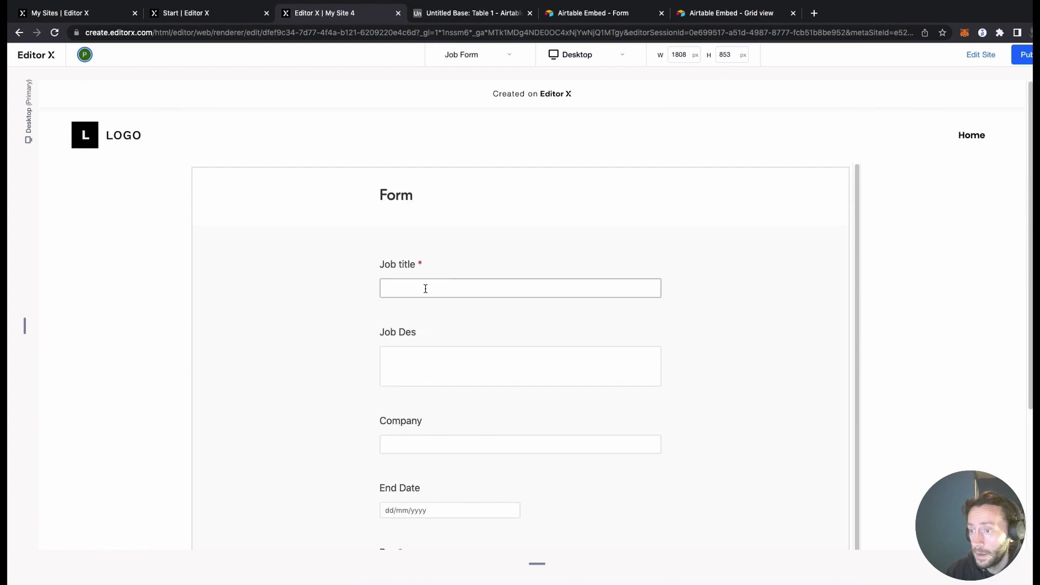
text(Video Creator)
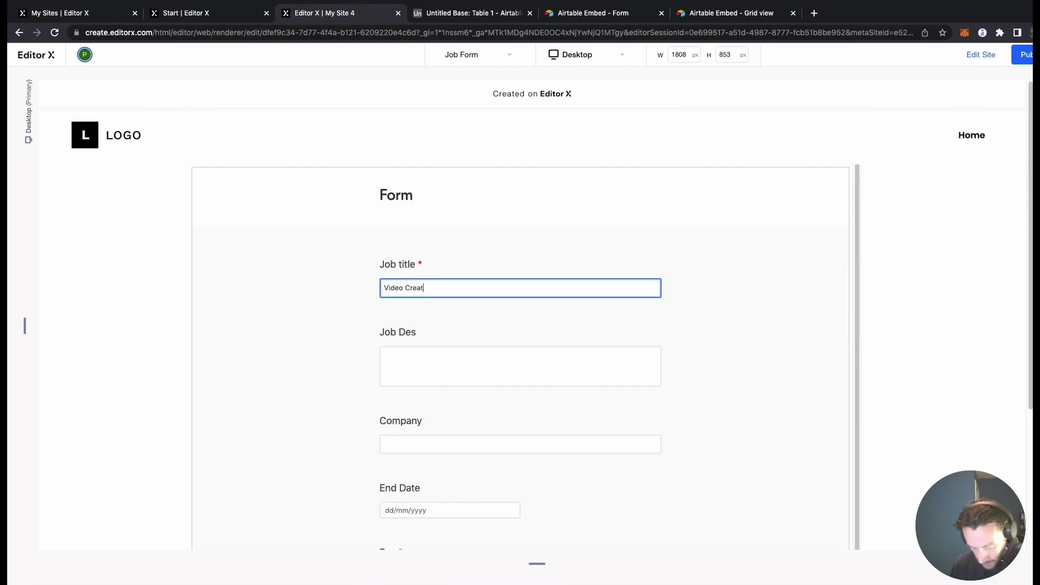
click(403, 363)
text(create)
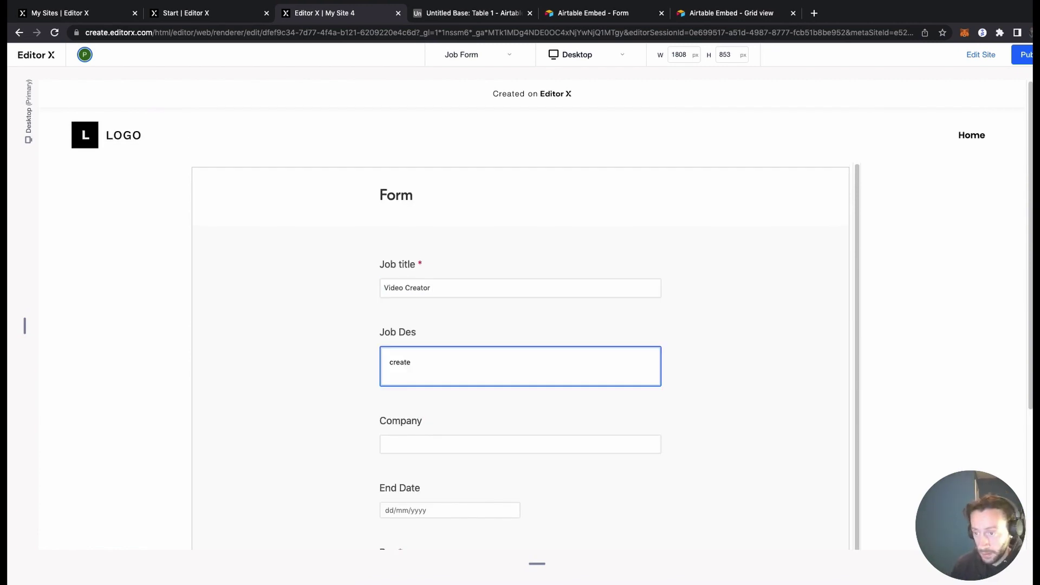
text(s awesome )
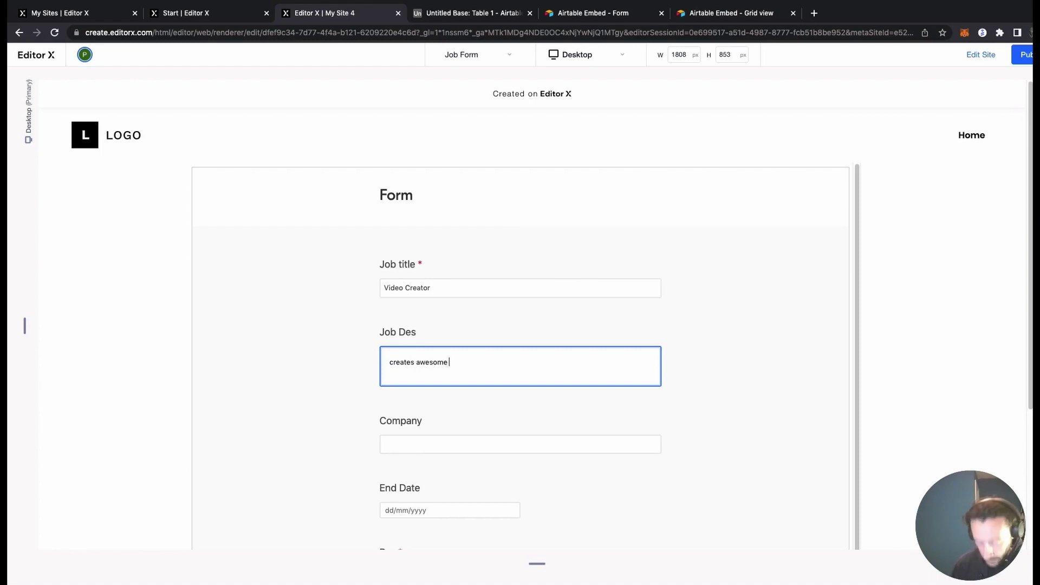
text(vids)
key(Tab)
text(NCD)
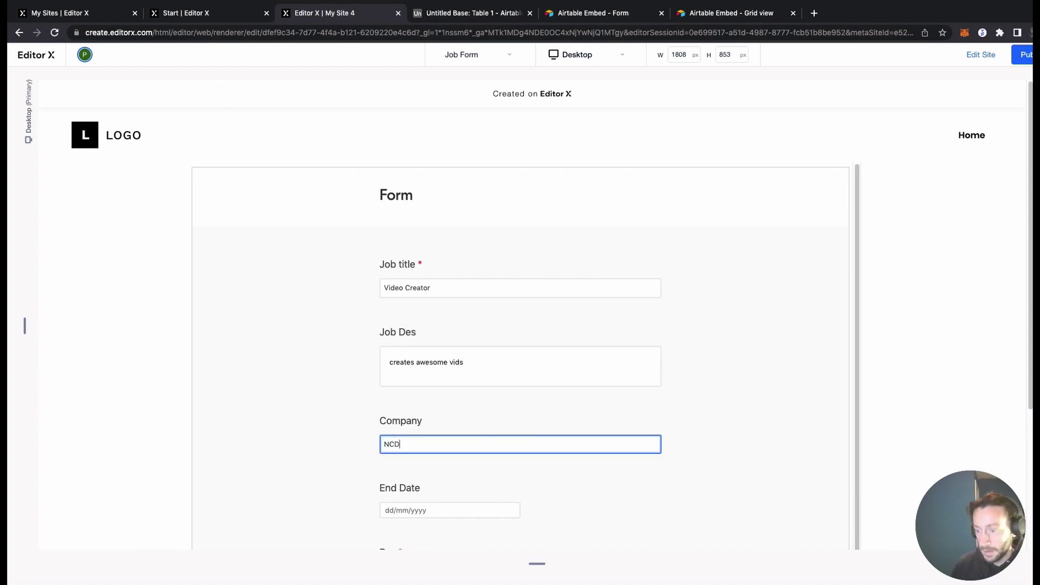
Set End Date 5/1/2023 and Pay 30,500, then submit the job form
scroll(480, 496, down, 1)
click(479, 494)
click(470, 343)
click(454, 351)
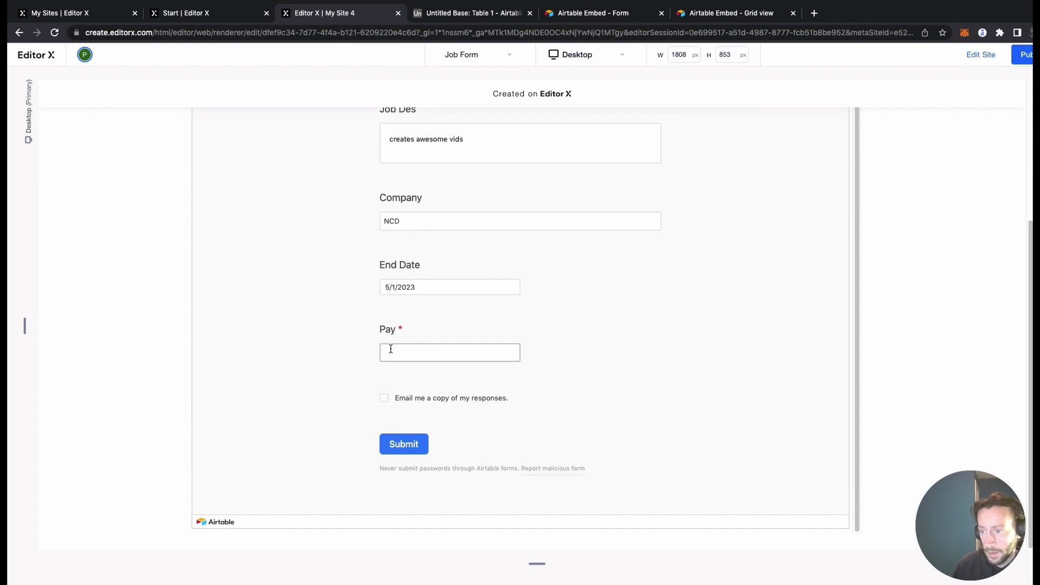
text(30)
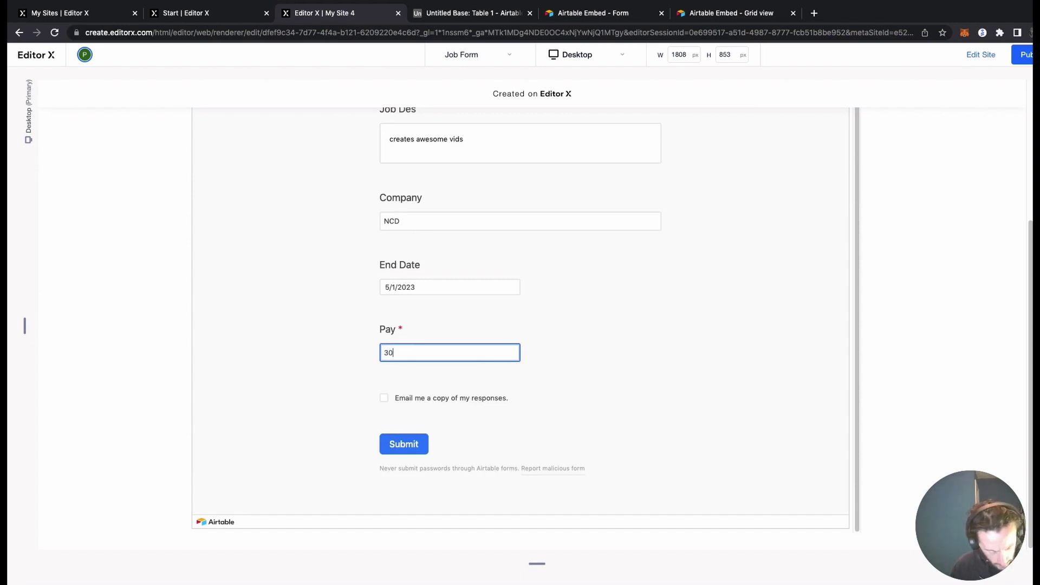
text(,500)
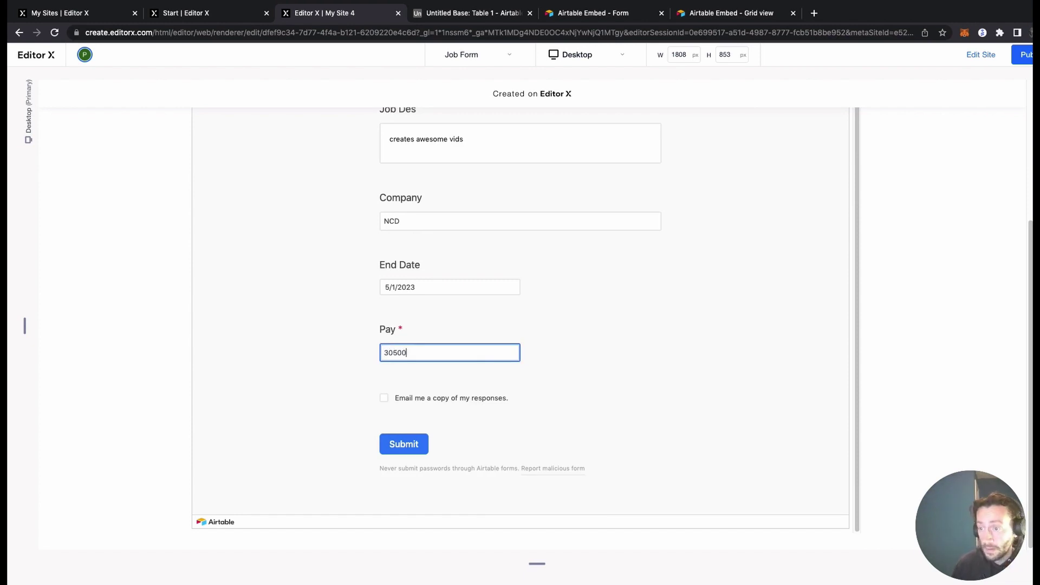
key(Tab)
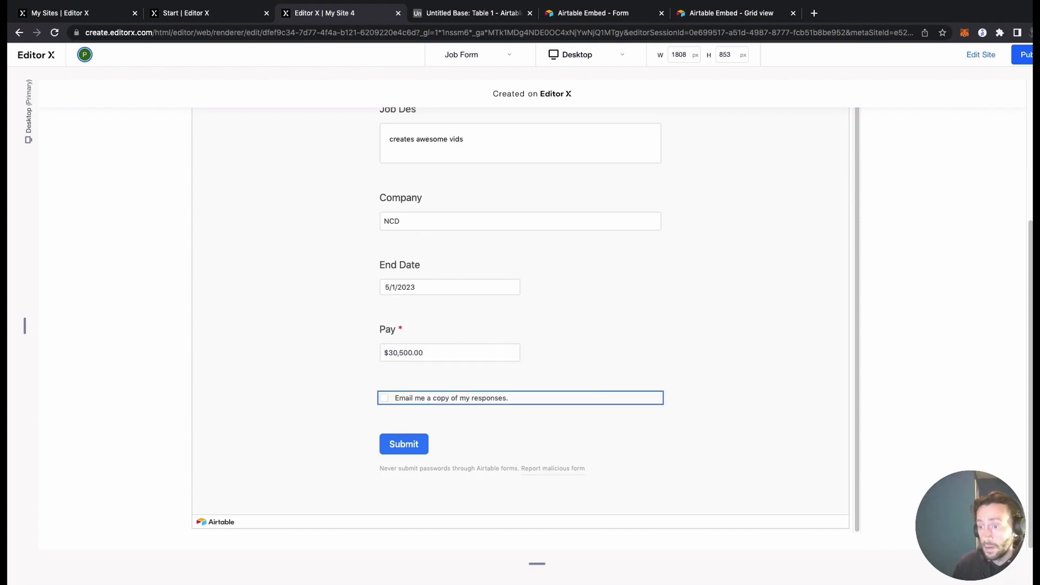
click(412, 451)
Check the new Video Creator record in Airtable's Grid view, then resume editing in Editor X
click(454, 12)
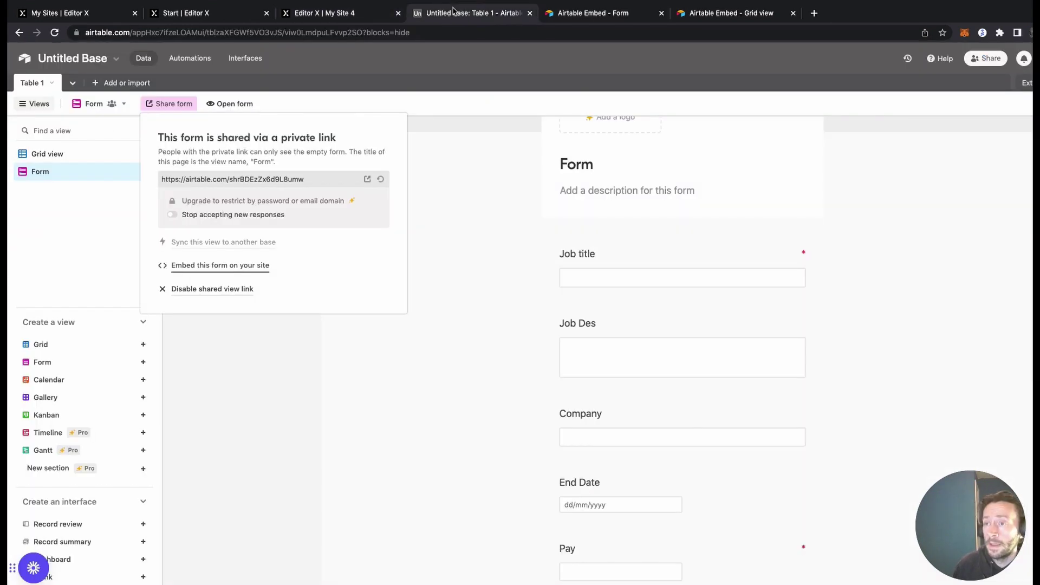
click(62, 155)
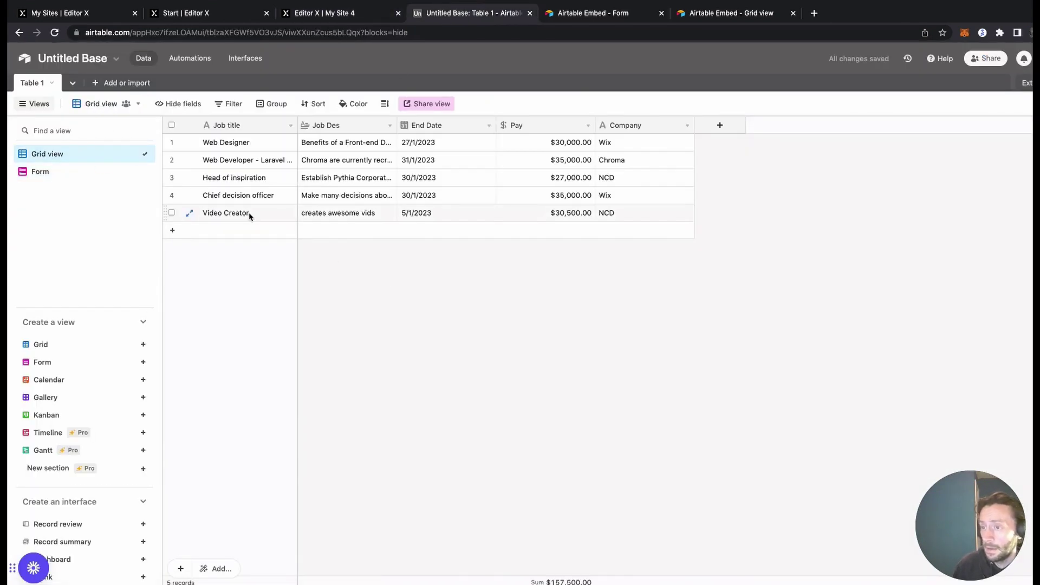
click(347, 13)
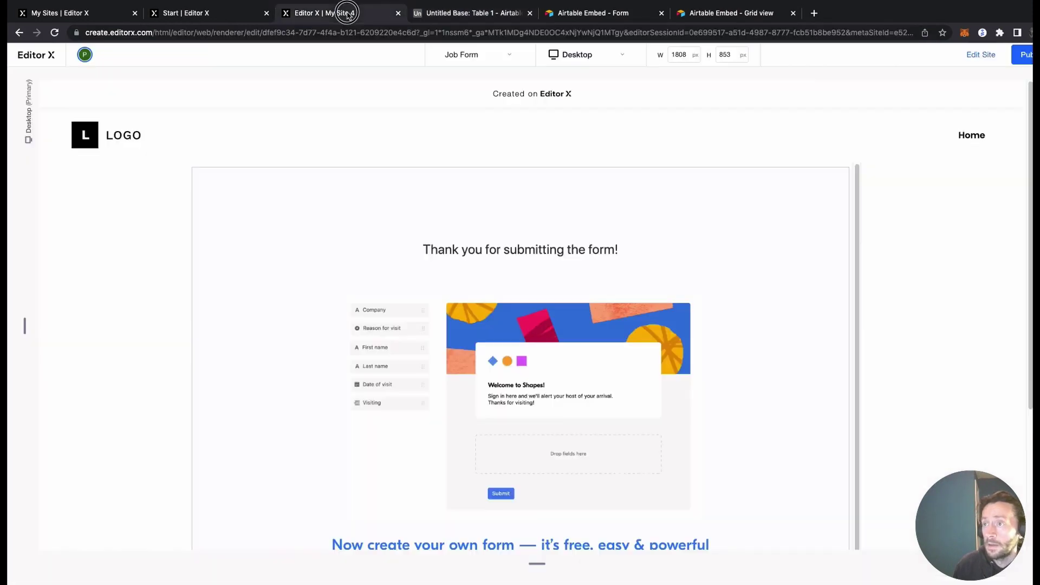
click(982, 55)
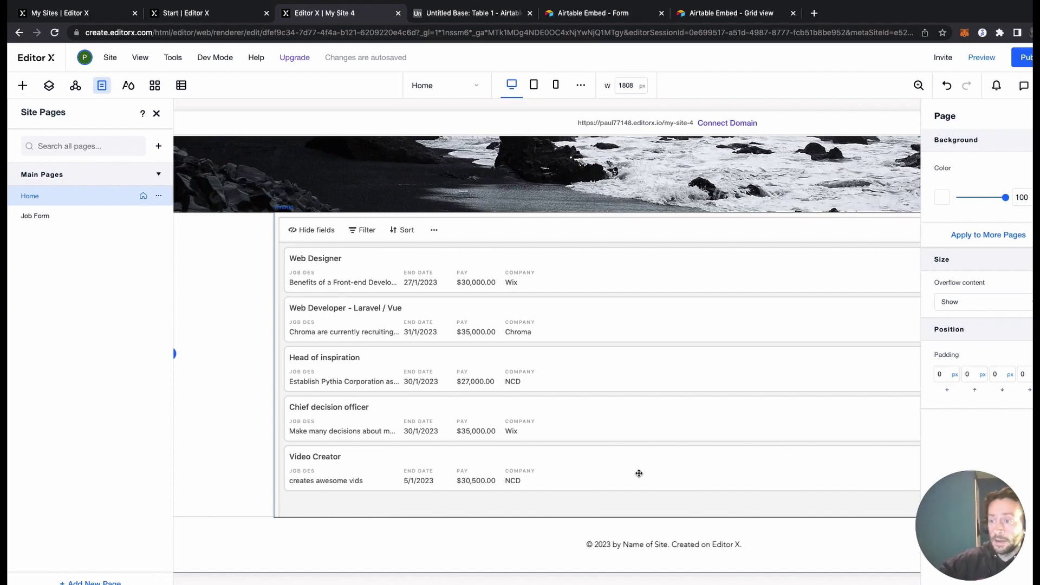
Close the Site Pages panel to reveal the Home page job cards
click(638, 470)
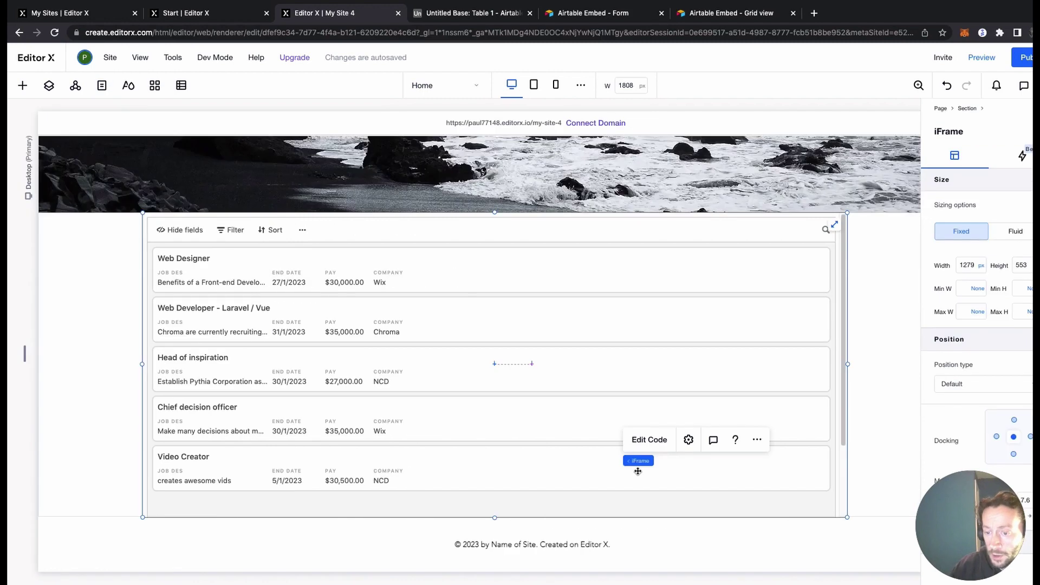